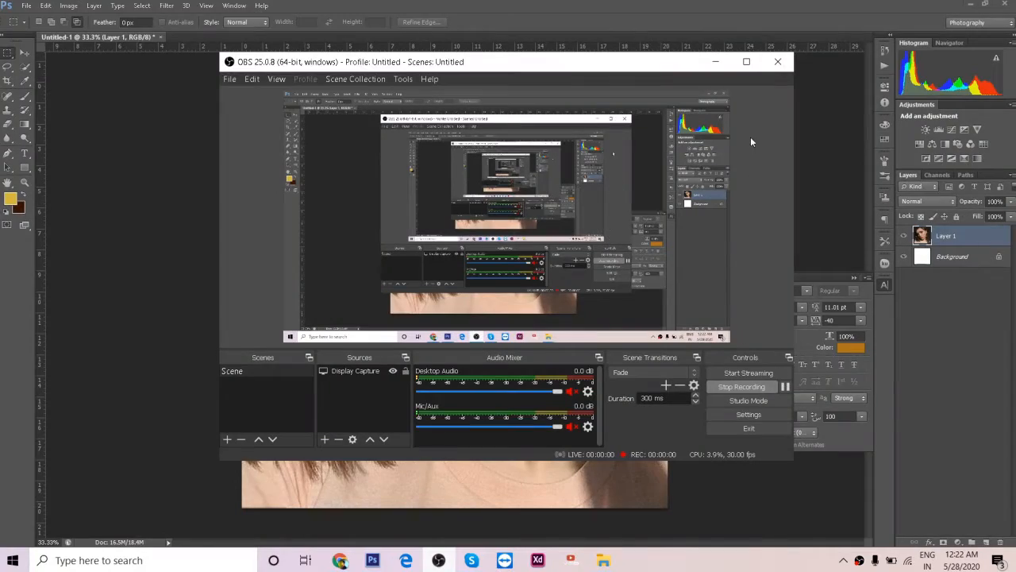
Step: Add a Curves adjustment layer above Layer 1 and darken the RGB curve to input 166, output 97
left_click(716, 62)
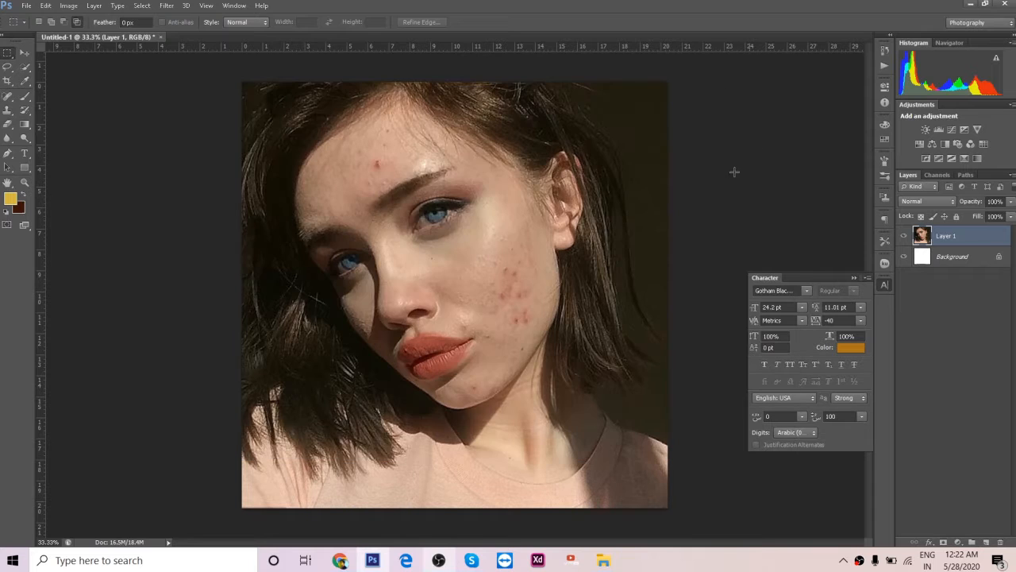
left_click(26, 53)
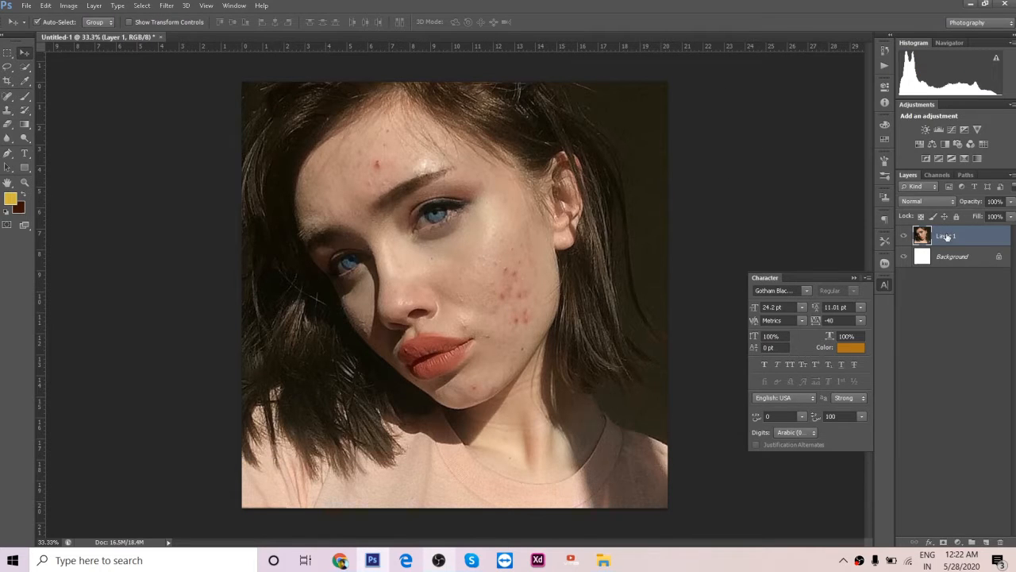
left_click(957, 542)
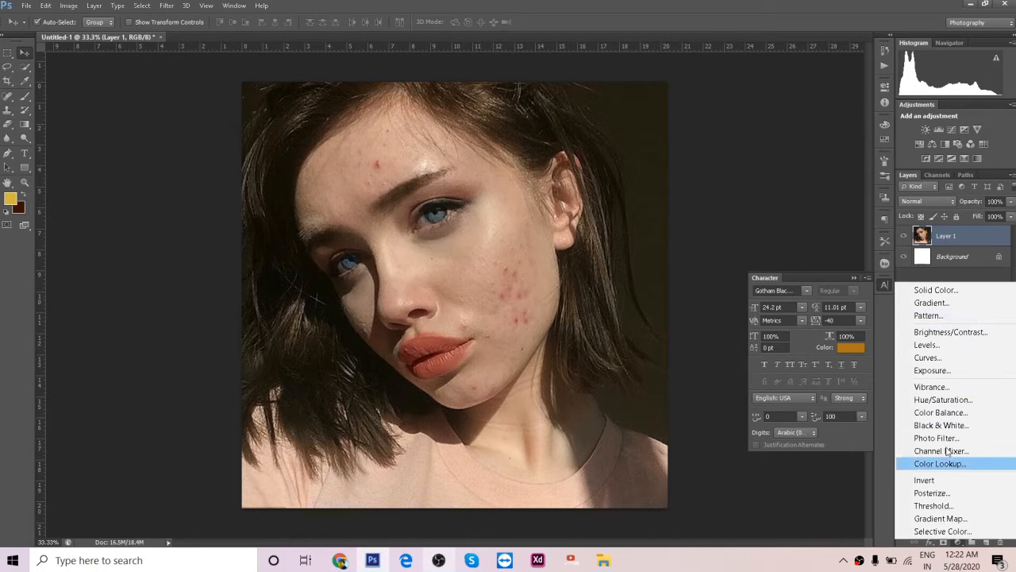
left_click(928, 357)
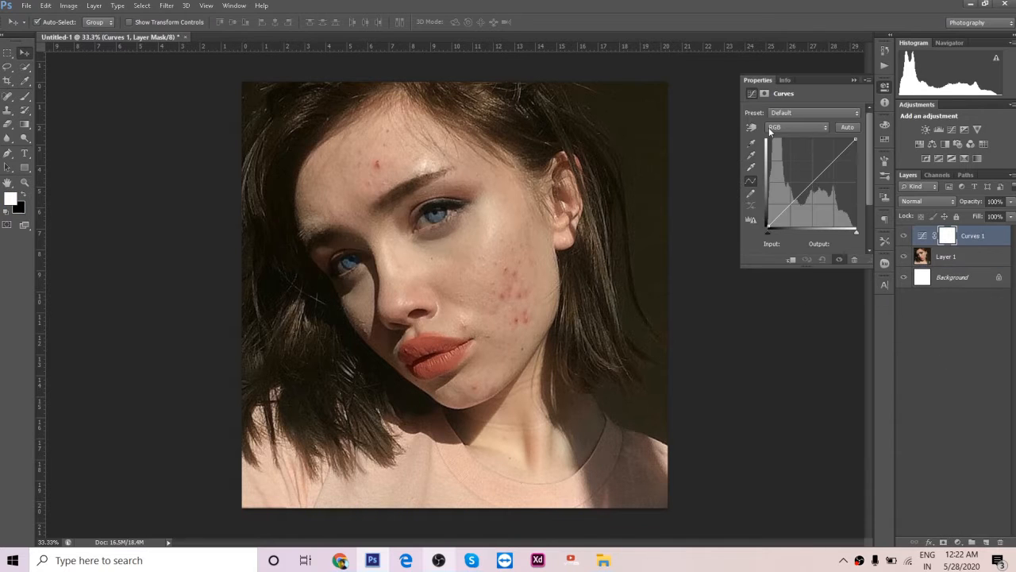
left_click(753, 128)
mouse_move(826, 175)
left_mouse_down()
mouse_move(818, 199)
mouse_move(818, 180)
mouse_move(826, 193)
left_mouse_up()
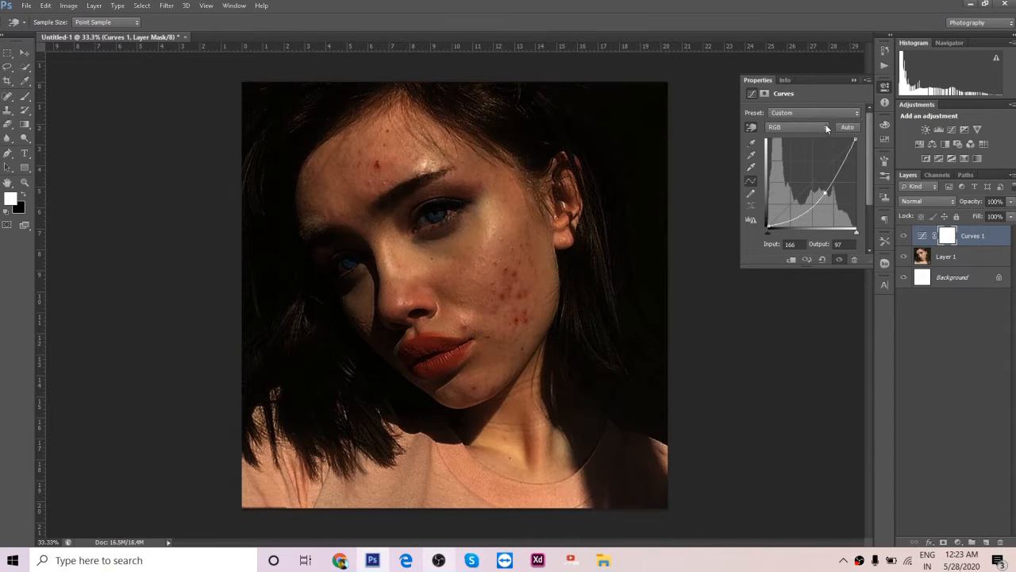
left_click(853, 81)
Step: Remove the acne spots on the forehead of Layer 1 with the Spot Healing Brush
left_click(958, 257)
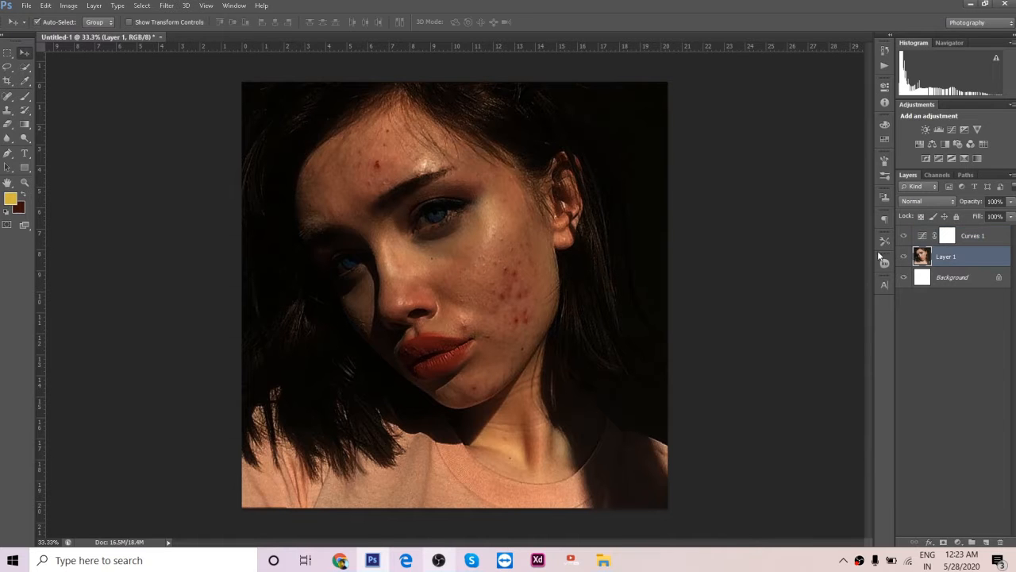
key("ctrl+plus")
key("ctrl+plus")
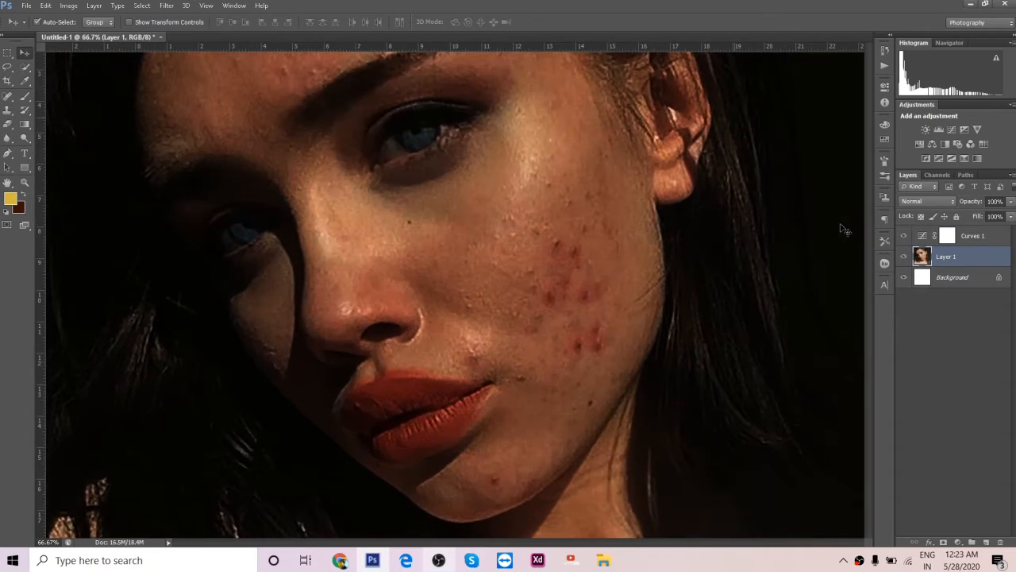
left_click_drag(655, 255, 651, 319)
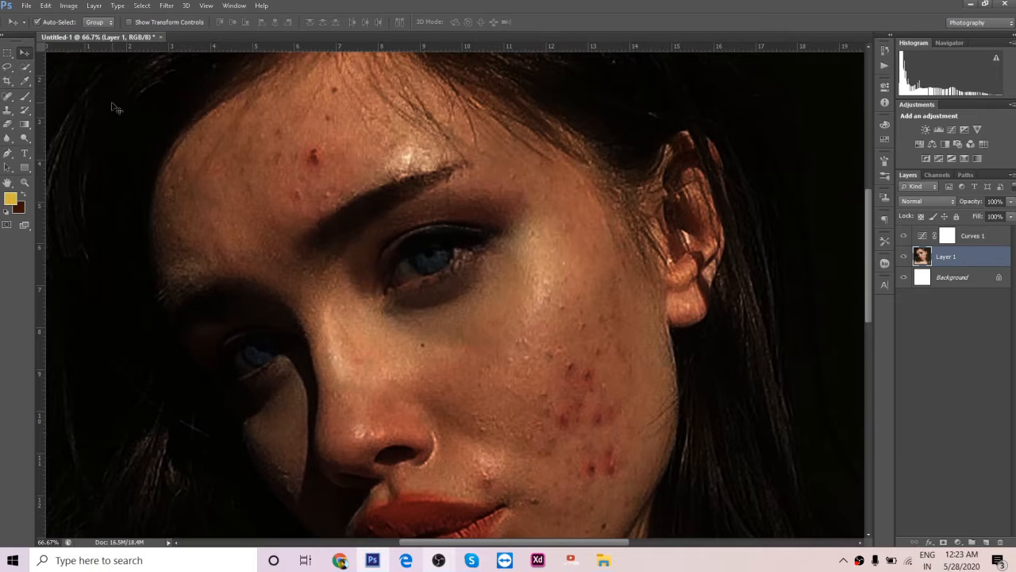
left_click(8, 97)
left_click(315, 156)
left_click(326, 112)
left_click_drag(287, 151, 293, 171)
Step: Heal the red acne cluster in the middle of the cheek with the Spot Healing Brush
left_click_drag(574, 351, 574, 354)
left_click(592, 364)
left_click(571, 402)
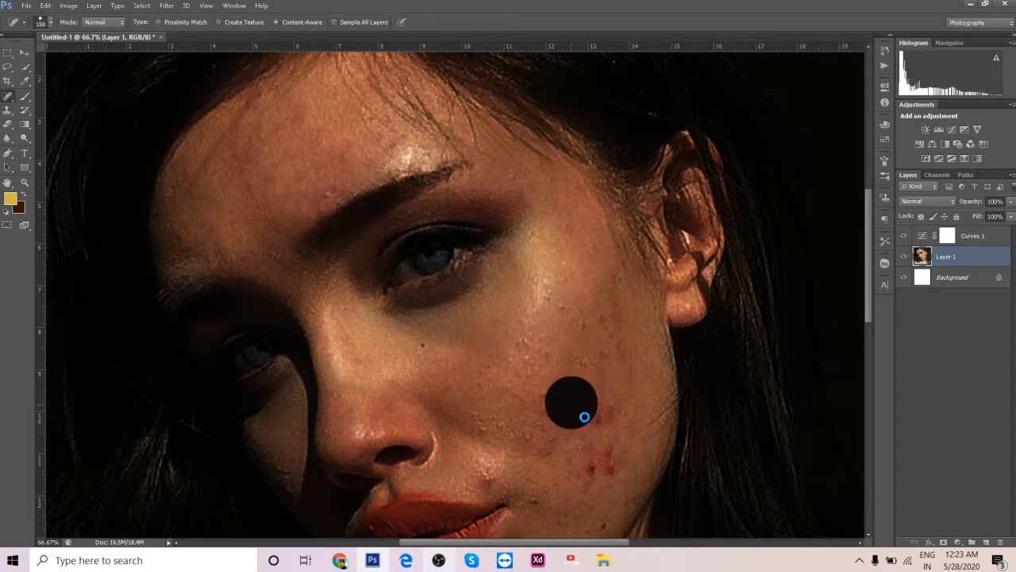
left_click(593, 414)
left_click_drag(565, 428, 528, 308)
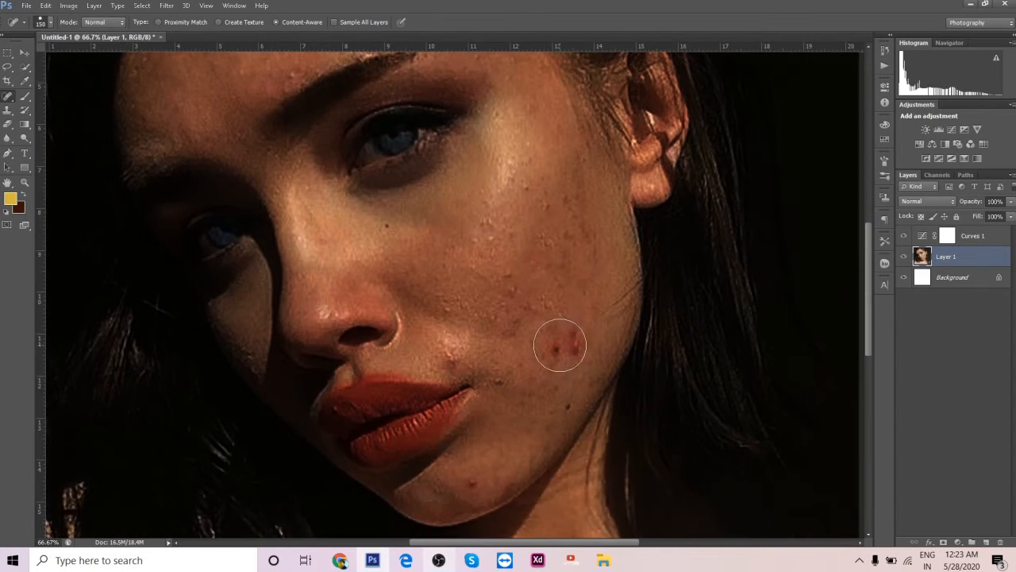
Step: Heal the remaining red spots on the lower cheek and beside the corner of the mouth
left_click(572, 344)
left_click(506, 366)
left_click(465, 344)
left_click(510, 272)
left_click(510, 310)
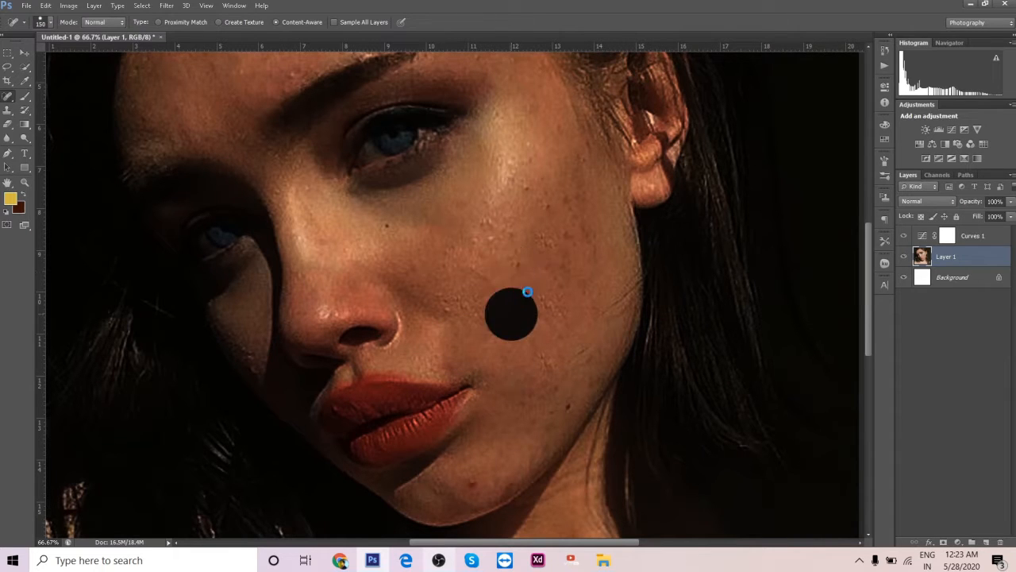
Step: Smooth the rough patches and small bumps across the cheek below the eye with the Spot Healing Brush
left_click(547, 240)
left_click(485, 232)
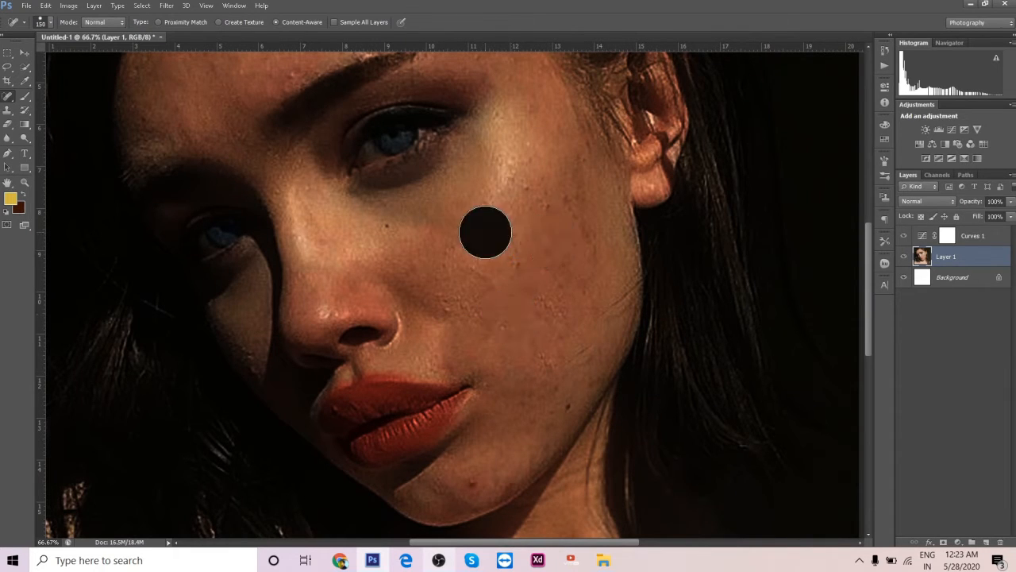
left_click(548, 196)
left_click(527, 192)
left_click(553, 304)
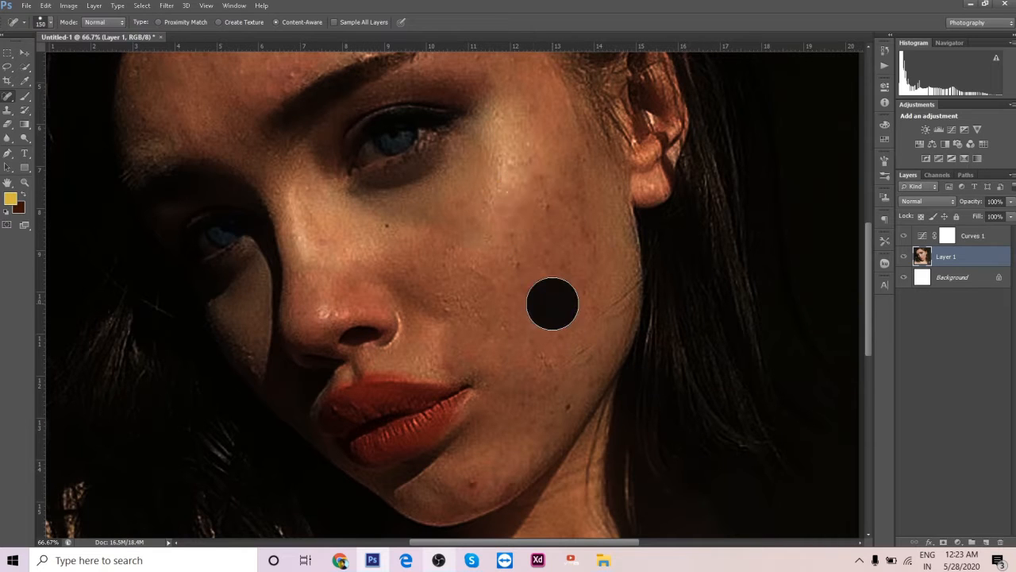
left_click(518, 257)
left_click(549, 358)
left_click(550, 312)
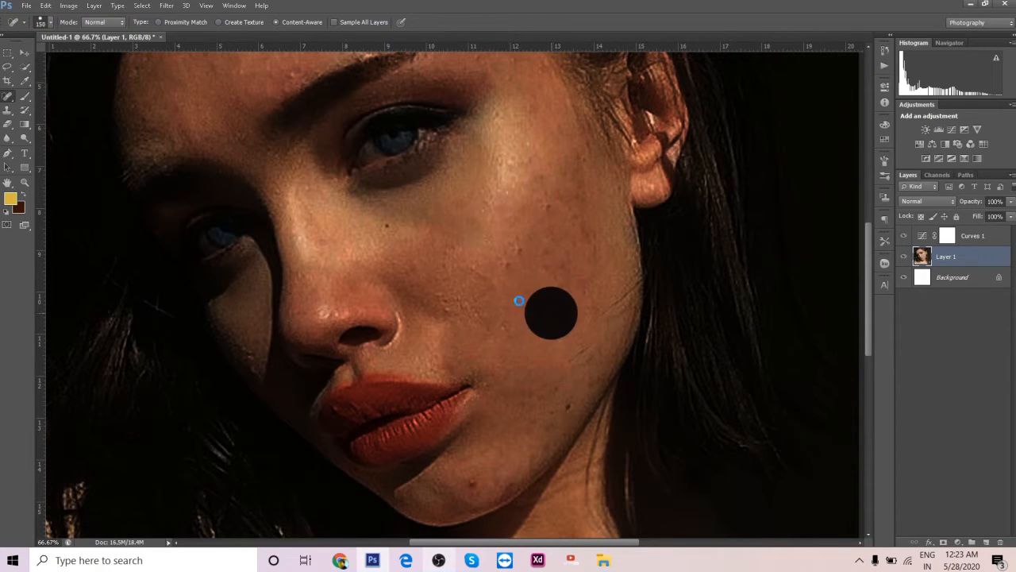
Step: Heal the forehead skin above the inner eyebrow and compare the result with the Curves 1 layer hidden and shown
left_click_drag(484, 157, 540, 351)
left_click(343, 248)
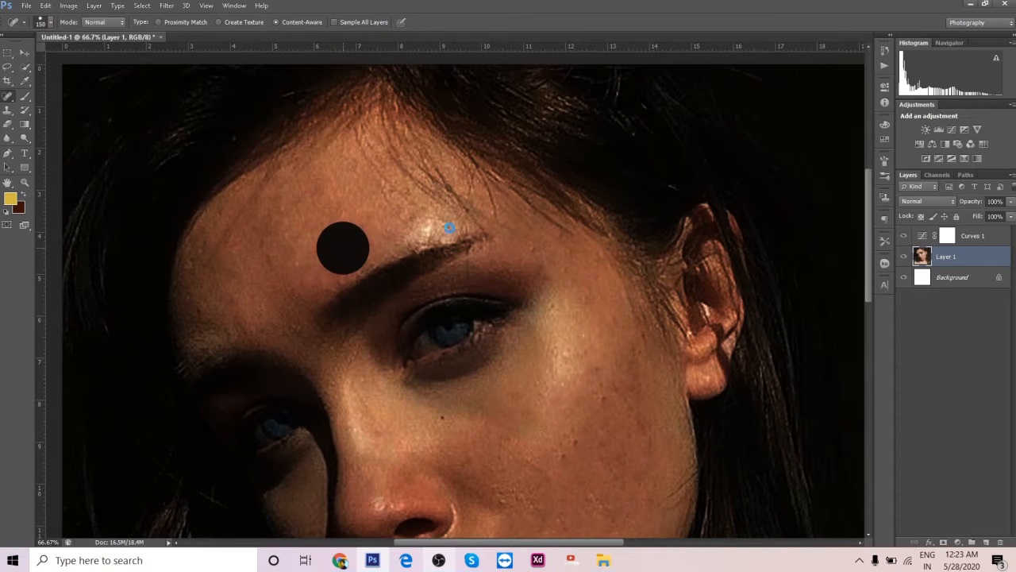
left_click(903, 235)
left_click(902, 236)
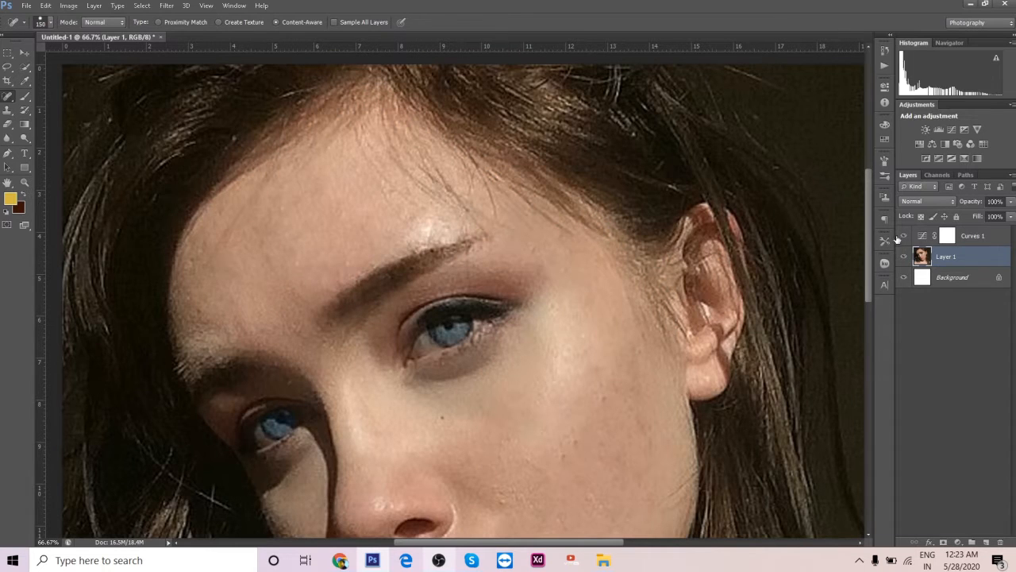
Step: Reduce the Spot Healing Brush size to 45 and remove the small dark spots beside the nose and on the upper cheek
left_click_drag(536, 488, 509, 350)
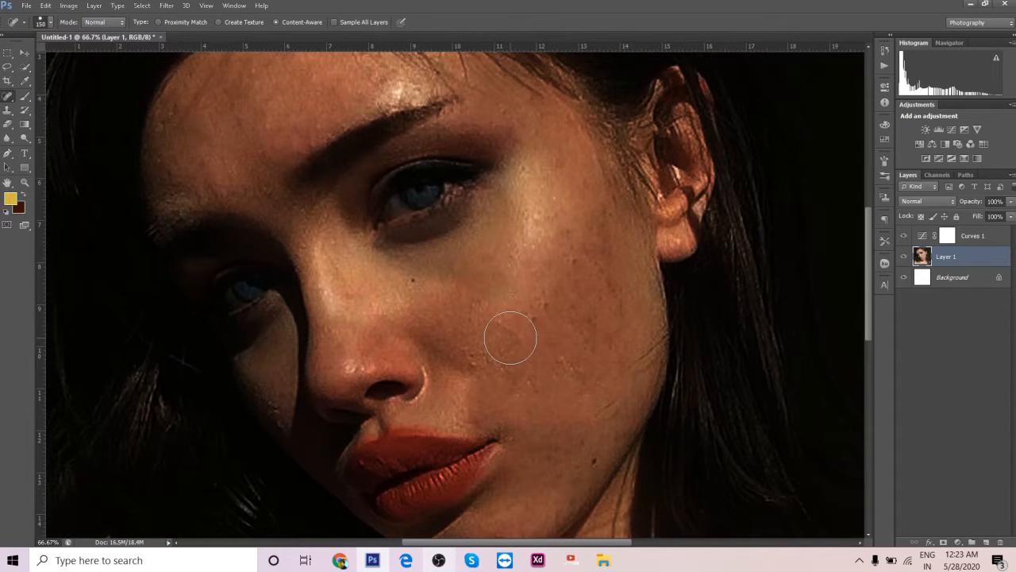
key("bracketleft")
key("bracketleft")
key("bracketleft")
key("bracketleft")
key("bracketleft")
key("bracketleft")
left_click(537, 315)
left_click(415, 280)
left_click(570, 234)
left_click_drag(554, 214, 541, 216)
Step: Paint out the small marks on the middle, outer and lower cheek, including the mole on the jaw
left_click_drag(564, 363, 570, 368)
mouse_move(481, 352)
left_mouse_down()
mouse_move(494, 365)
mouse_move(467, 351)
mouse_move(479, 305)
mouse_move(500, 322)
left_mouse_up()
left_click_drag(576, 311, 585, 340)
mouse_move(599, 466)
left_mouse_down()
mouse_move(582, 436)
mouse_move(578, 463)
left_mouse_up()
mouse_move(549, 459)
left_mouse_down()
mouse_move(553, 474)
mouse_move(573, 459)
left_mouse_up()
left_click_drag(616, 300, 618, 290)
left_click_drag(607, 279, 603, 274)
left_click_drag(597, 266, 594, 261)
left_click_drag(591, 254, 585, 250)
Step: Heal the small blemishes on the side of the forehead and above the inner eyebrow
scroll(567, 340, "up", 3)
mouse_move(333, 269)
left_mouse_down()
mouse_move(251, 262)
mouse_move(247, 250)
mouse_move(269, 239)
mouse_move(263, 211)
mouse_move(335, 222)
mouse_move(431, 192)
left_mouse_up()
left_click(268, 231)
left_click_drag(460, 231, 461, 231)
left_click_drag(456, 240, 456, 241)
left_click(484, 234)
Step: Heal the small spots on the temple beside the outer corner of the eye
left_click_drag(566, 199, 512, 255)
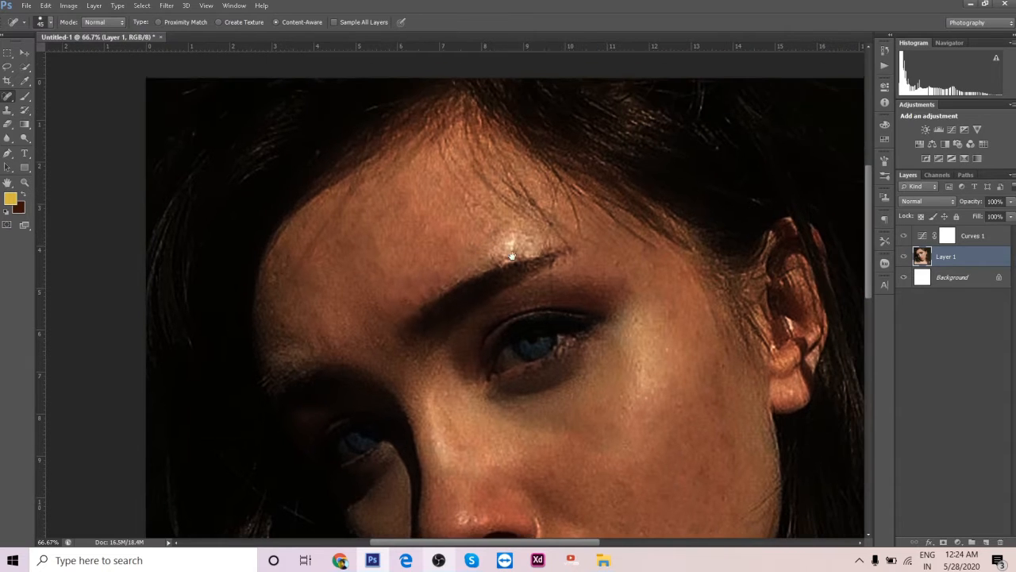
left_click(646, 281)
left_click(649, 265)
left_click(643, 251)
left_click(616, 255)
Step: Remove the spots on the upper lip, the chin and the skin beside the mouth
left_click_drag(660, 300, 642, 173)
left_click_drag(636, 235, 640, 156)
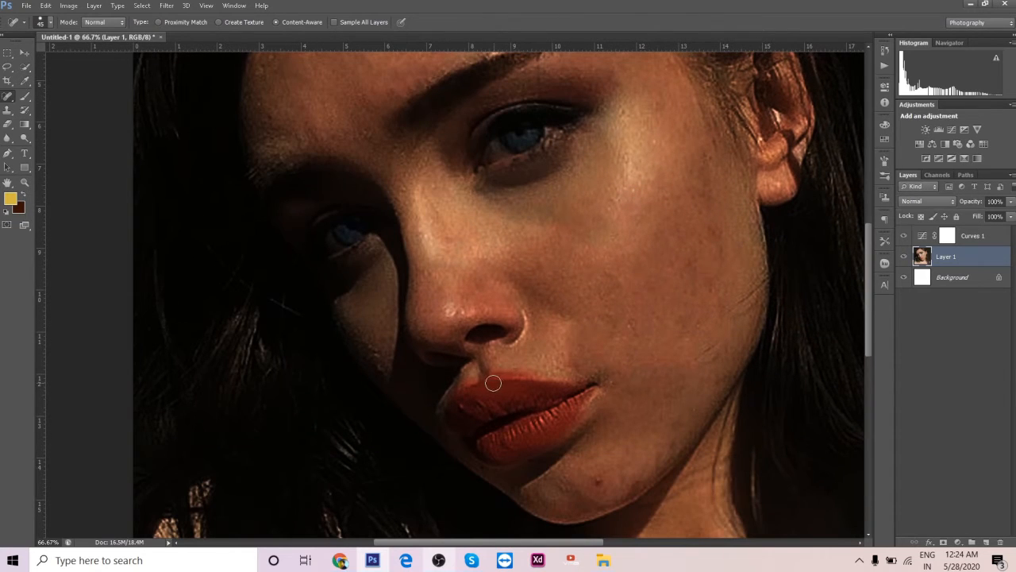
left_click(465, 408)
left_click(485, 404)
left_click(600, 481)
left_click(641, 426)
Step: Remove the fine stray hairs and marks along the outer cheek and jaw
left_click(713, 353)
left_click(703, 351)
left_click(738, 302)
left_click(748, 295)
left_click(740, 309)
left_click(731, 312)
left_click(657, 451)
Step: Heal the spots along the nose bridge and compare the result with the Curves 1 layer hidden and shown
left_click(448, 242)
left_click(430, 201)
left_click(425, 191)
left_click(439, 209)
left_click(446, 224)
left_click(903, 236)
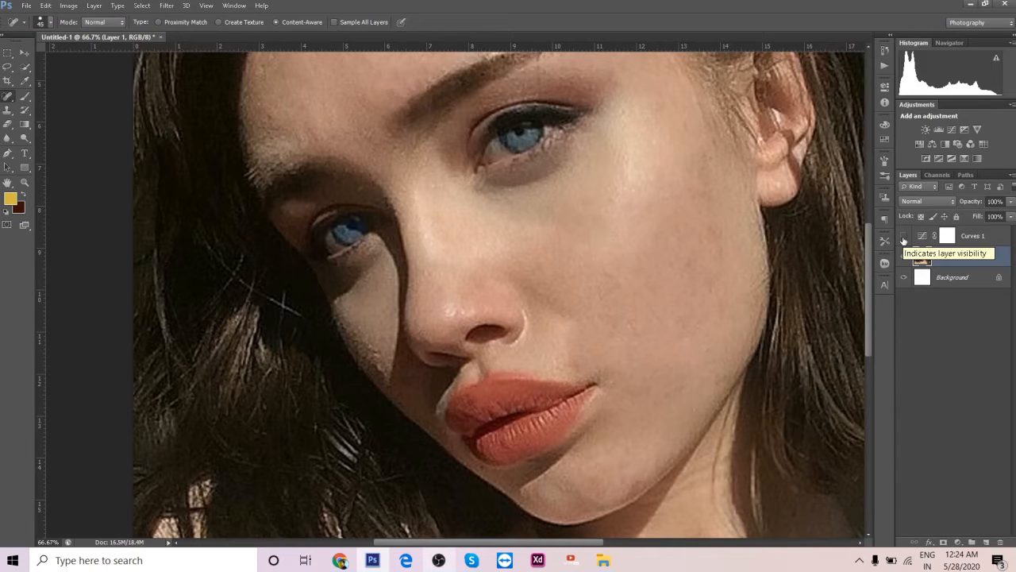
left_click(903, 236)
Step: Heal the dark spots on the outer cheek in front of the ear
left_click(715, 233)
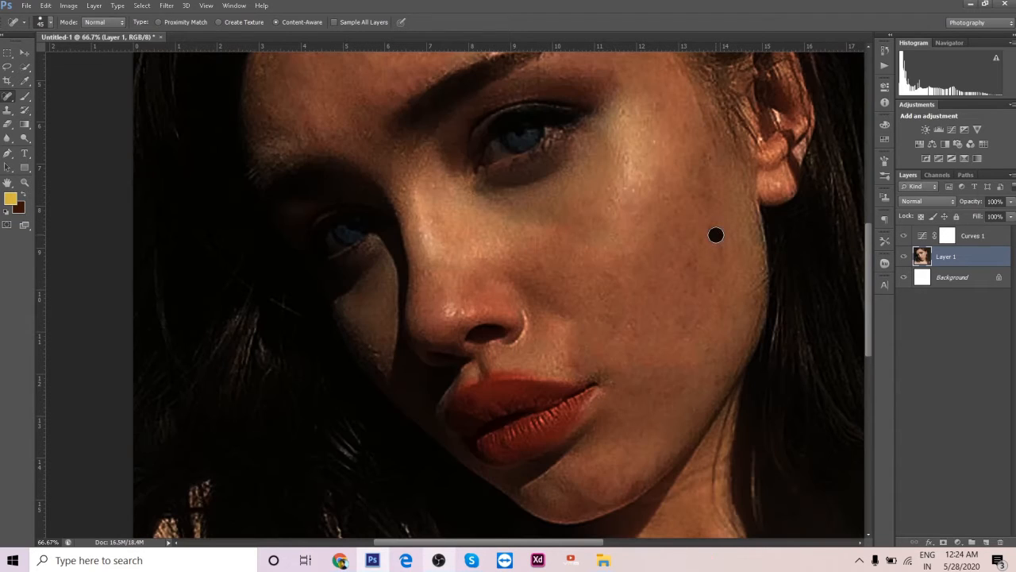
left_click(712, 228)
left_click(697, 188)
left_click(692, 173)
left_click(687, 179)
left_click(692, 186)
left_click(695, 193)
left_click(698, 202)
Step: Heal the remaining uneven spots in the middle of the forehead
left_click_drag(685, 227, 685, 266)
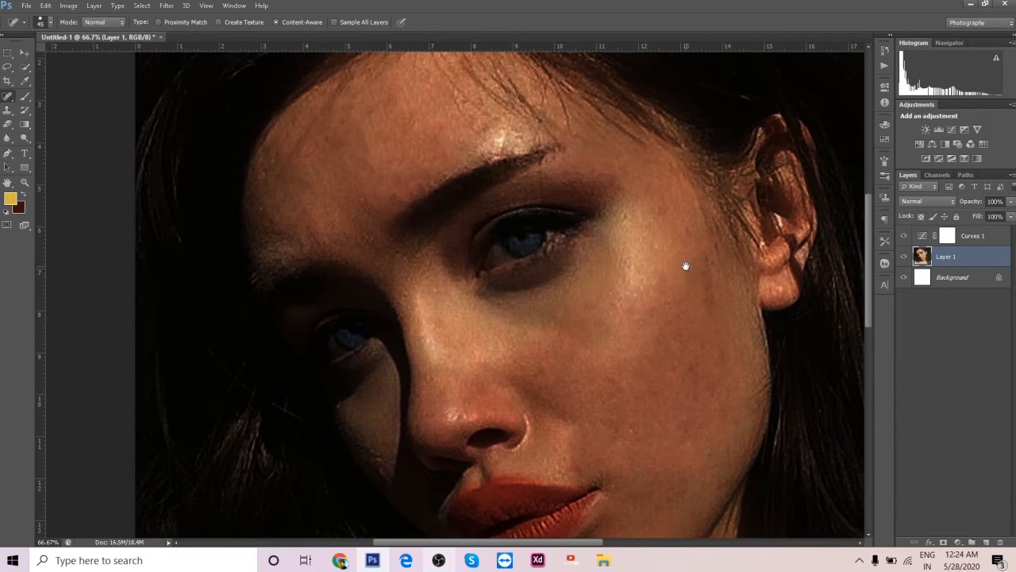
left_click_drag(498, 151, 578, 180)
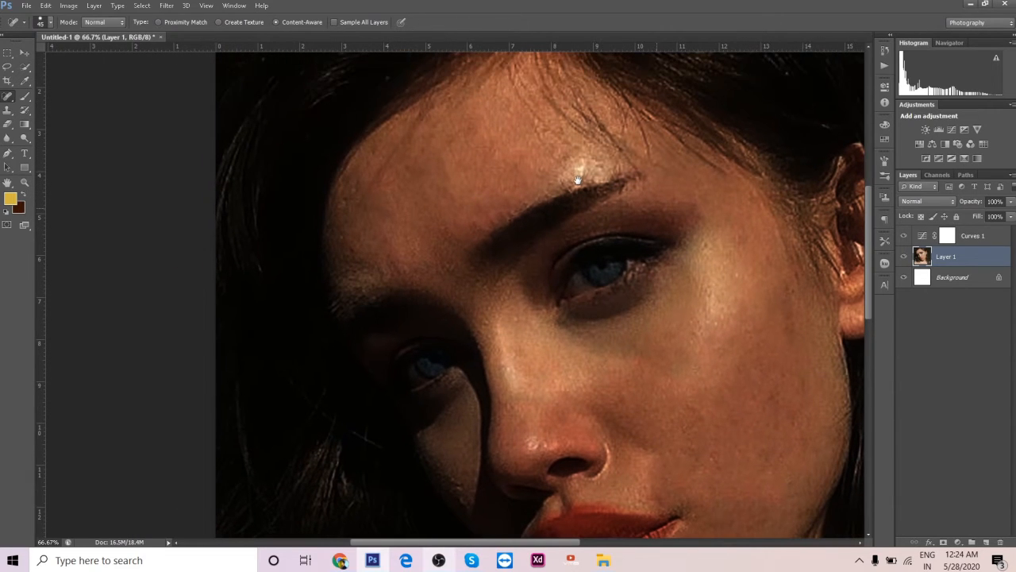
left_click(499, 215)
left_click(481, 209)
left_click(447, 177)
left_click(439, 166)
Step: Hide the Curves 1 layer and inspect the retouched face in its original brightness
left_click_drag(650, 297, 646, 199)
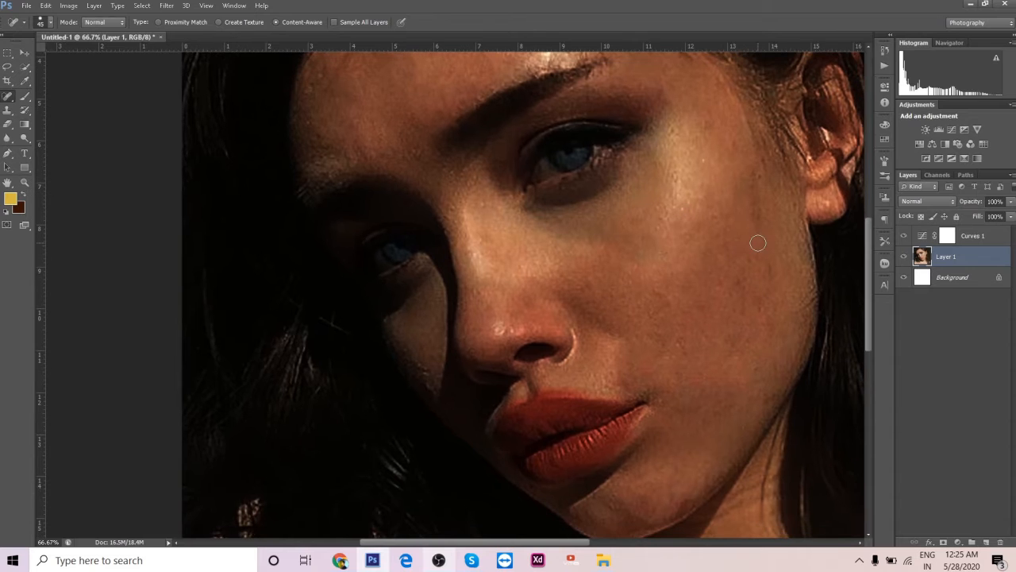
key("ctrl+minus")
key("ctrl+minus")
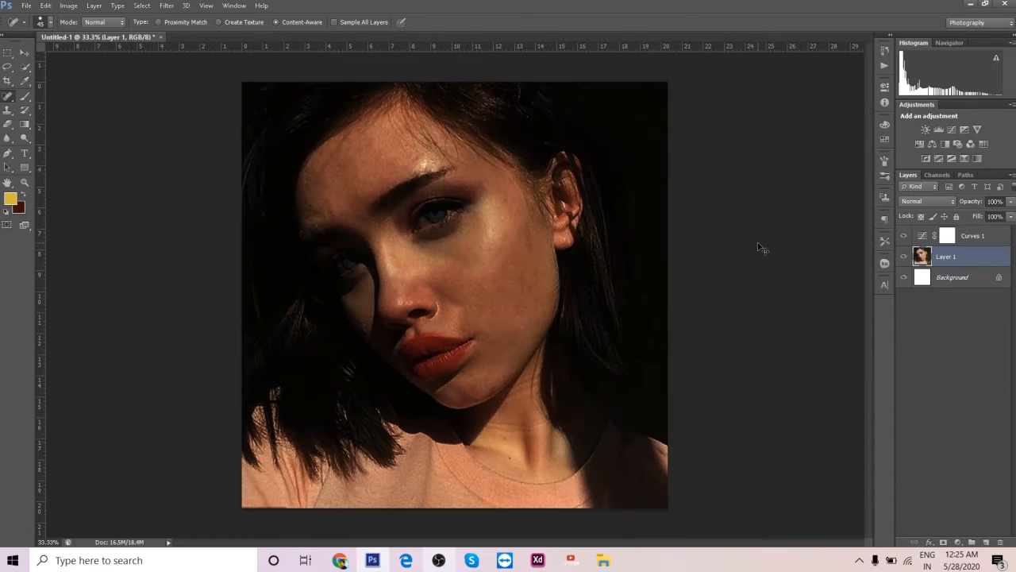
left_click(903, 236)
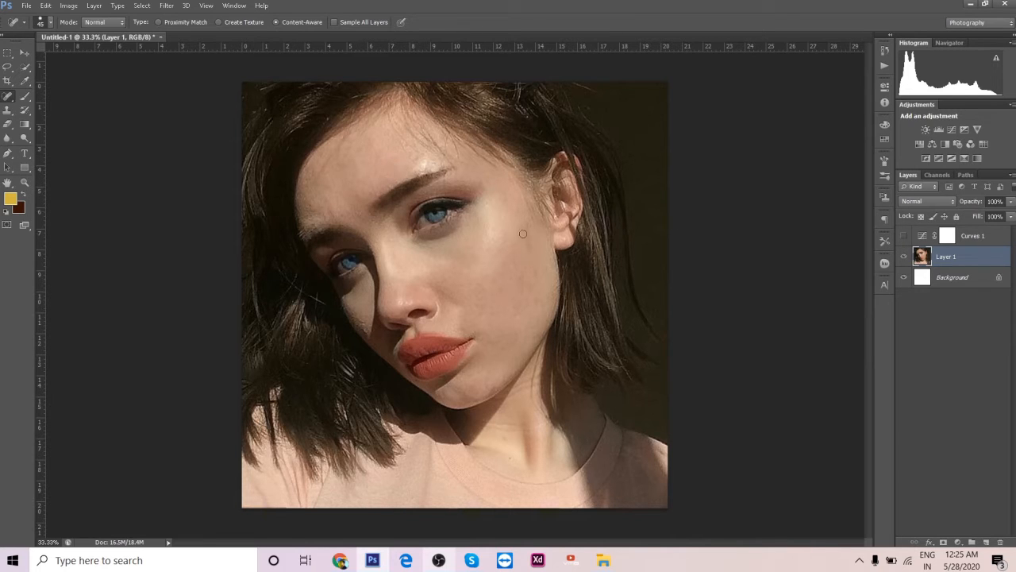
key("ctrl+plus")
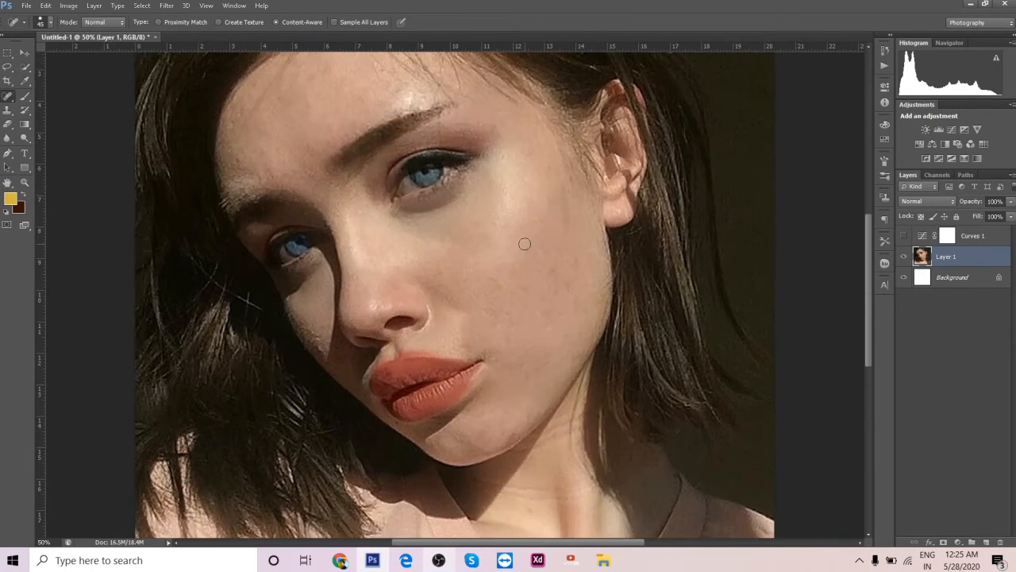
left_click_drag(524, 243, 517, 325)
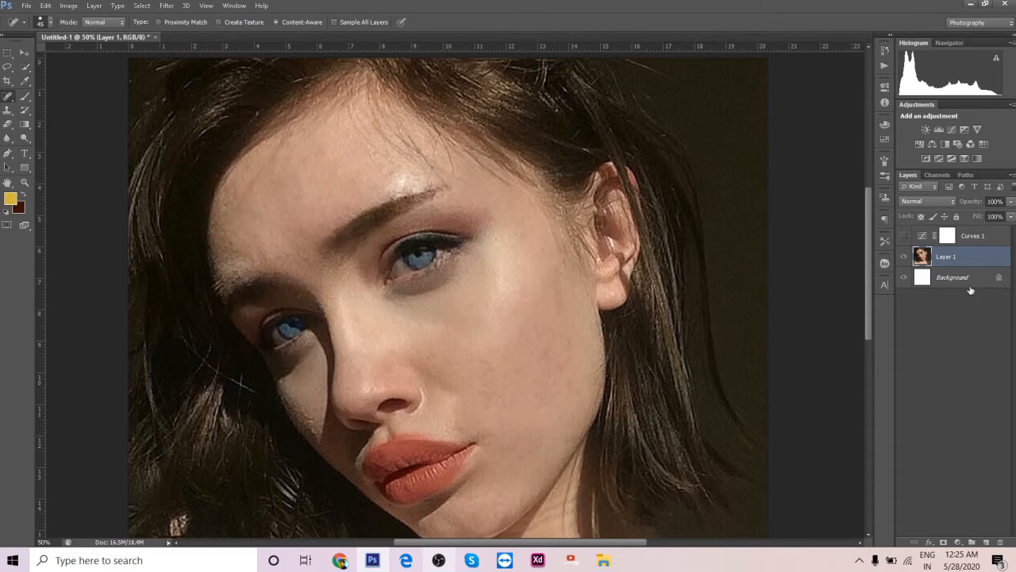
Step: Add a Channel Mixer adjustment layer above Layer 1 and set Red to +104% in the Red output channel
left_click(971, 236)
left_click(970, 262)
left_click(958, 543)
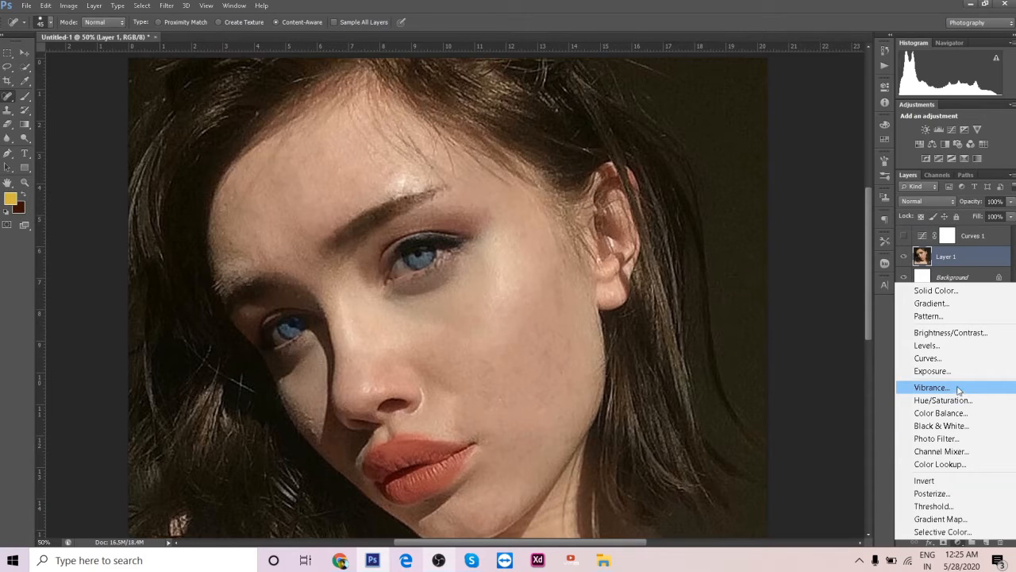
left_click(962, 452)
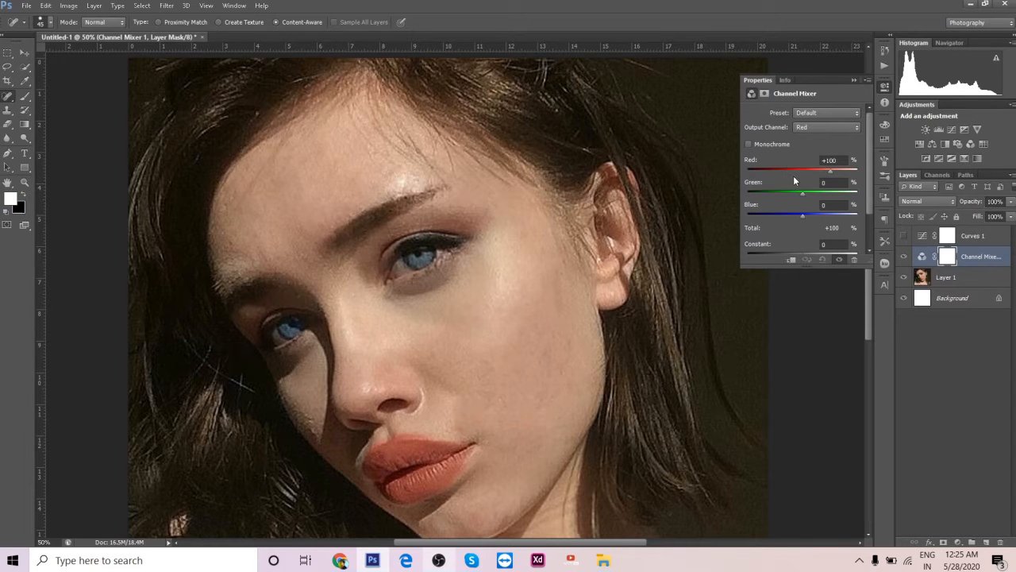
left_click_drag(801, 169, 831, 165)
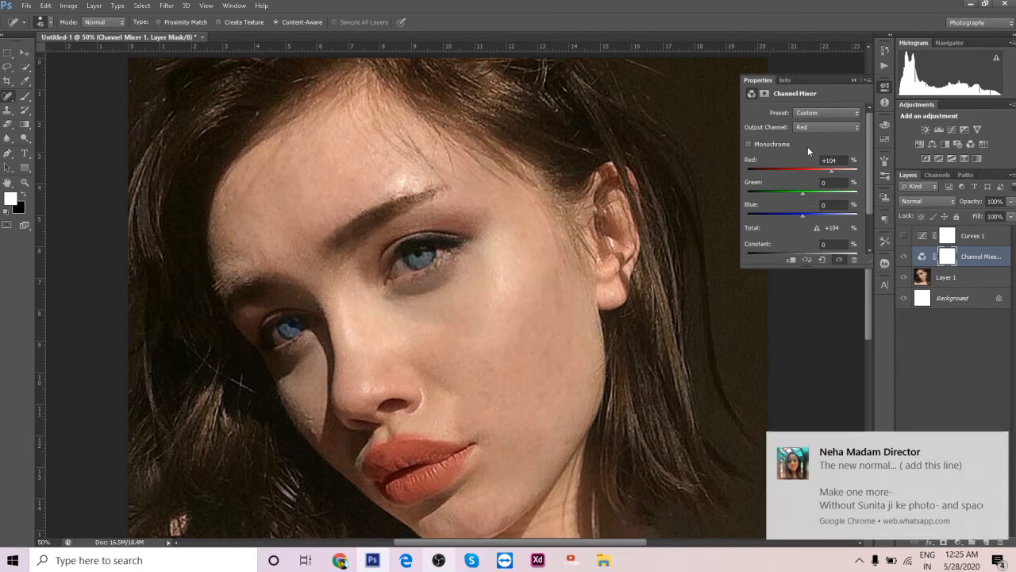
left_click(996, 445)
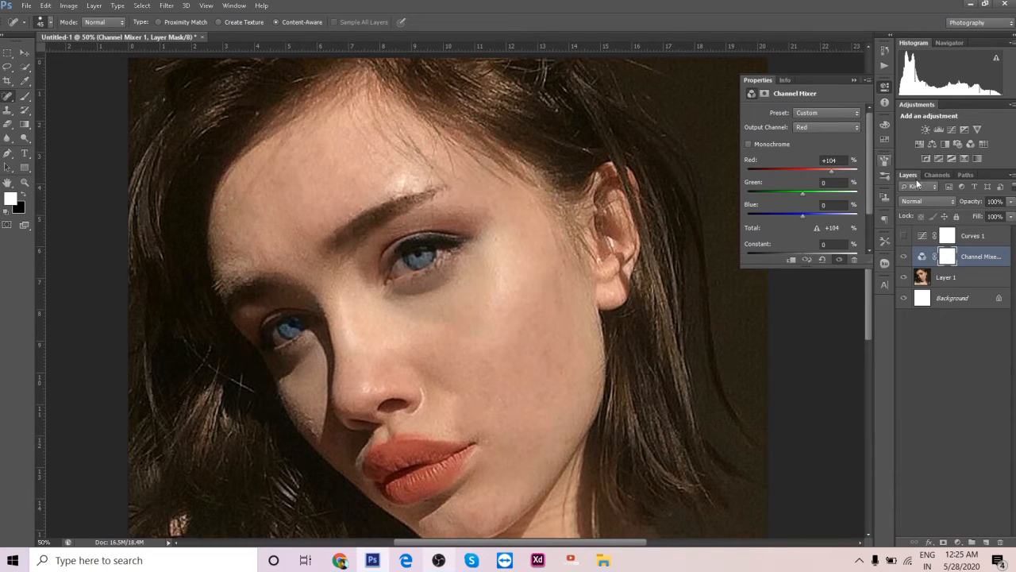
left_click(854, 80)
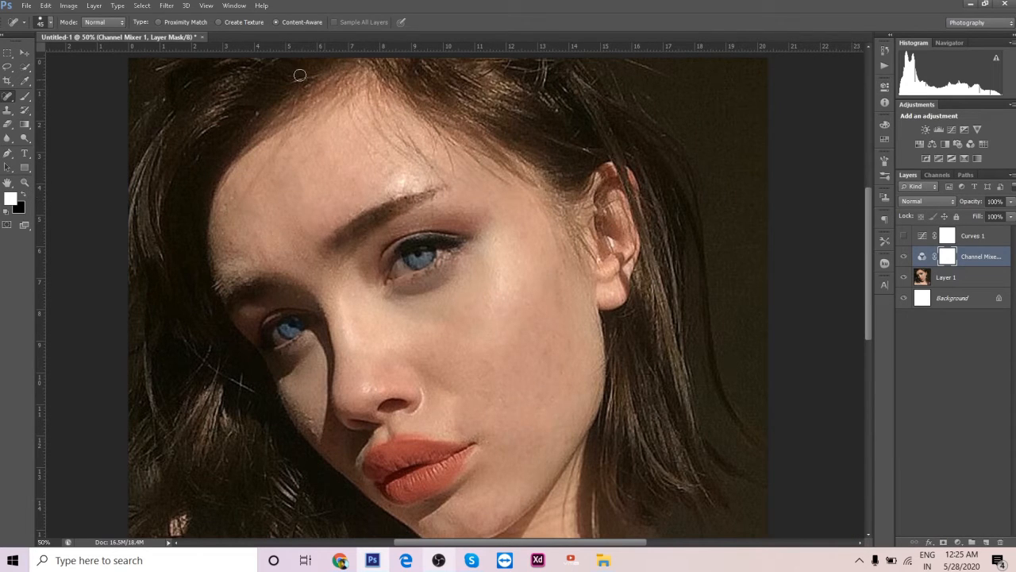
Step: Select the portrait on Layer 1 with the Move tool and open the Oil Paint filter for it
left_click(23, 54)
left_click(590, 229)
left_click_drag(521, 191, 539, 264)
left_click_drag(622, 299, 620, 190)
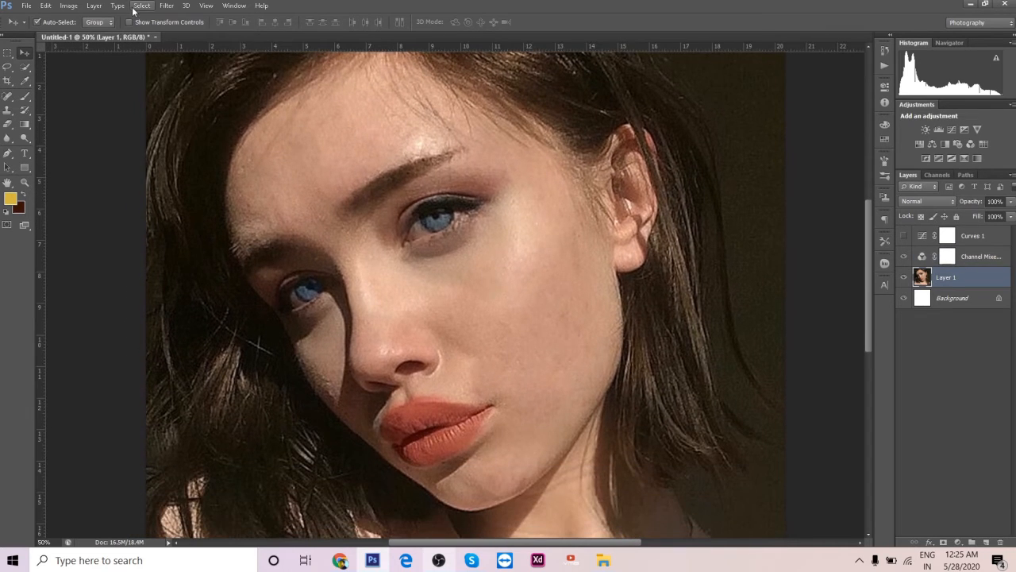
left_click(141, 5)
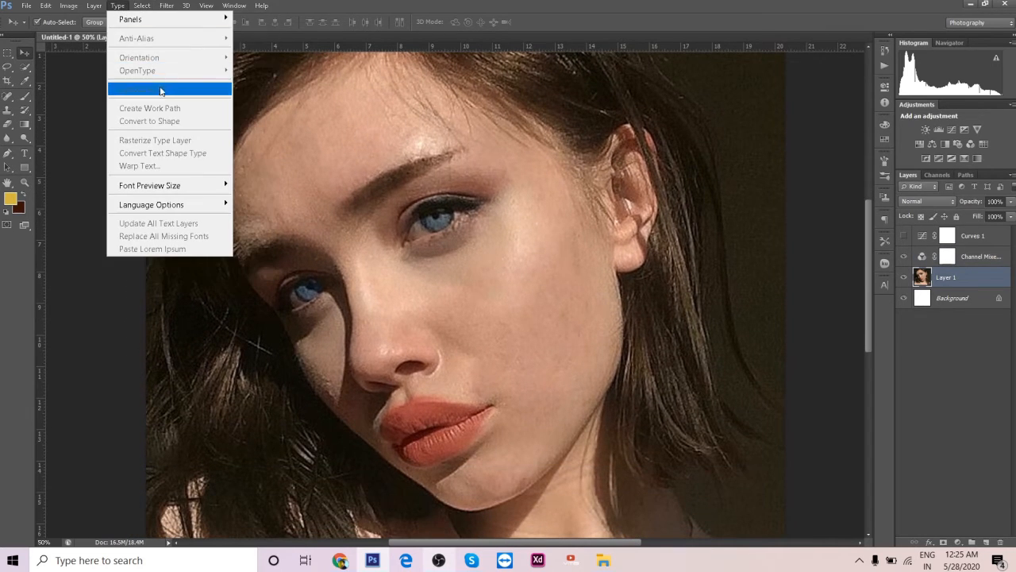
mouse_move(159, 5)
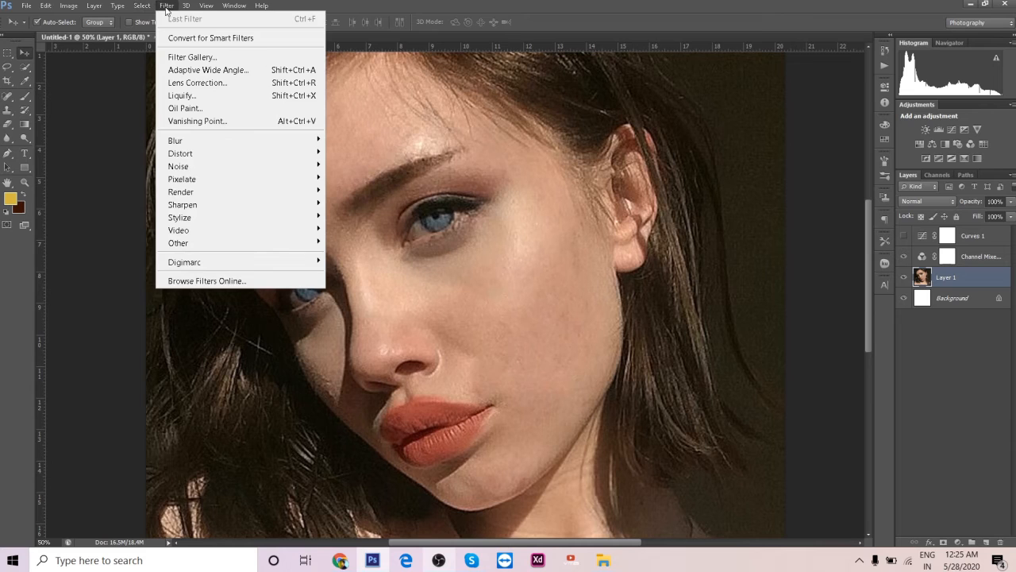
left_click(212, 113)
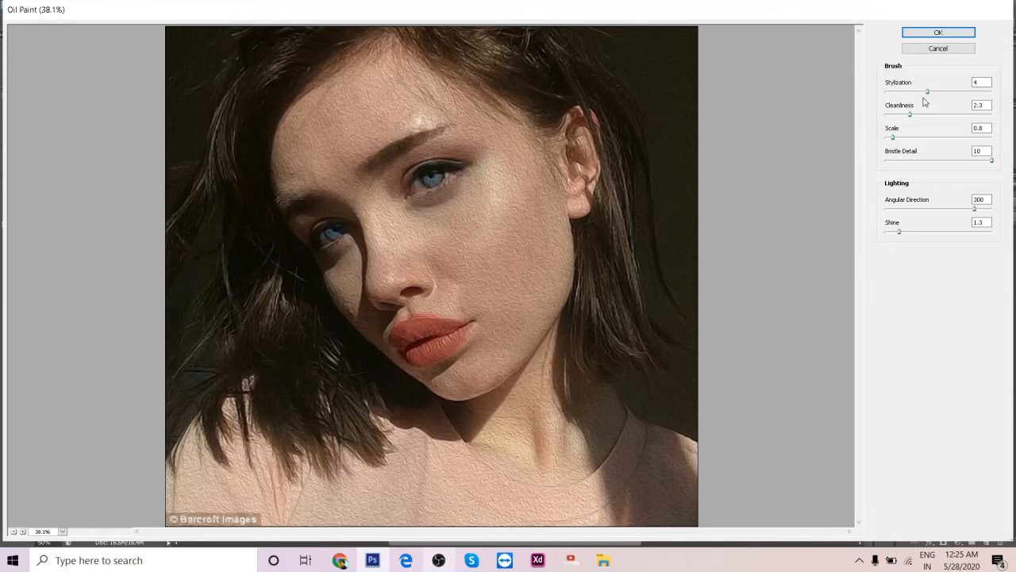
Step: Apply Oil Paint with Stylization 10, Cleanliness 10, Bristle Detail 0, Angular Direction 0 and Shine 0
left_click_drag(927, 91, 937, 92)
left_click_drag(988, 119, 1012, 123)
left_click_drag(925, 164, 973, 160)
left_click_drag(892, 137, 805, 155)
left_click_drag(991, 162, 985, 162)
left_click_drag(911, 209, 878, 233)
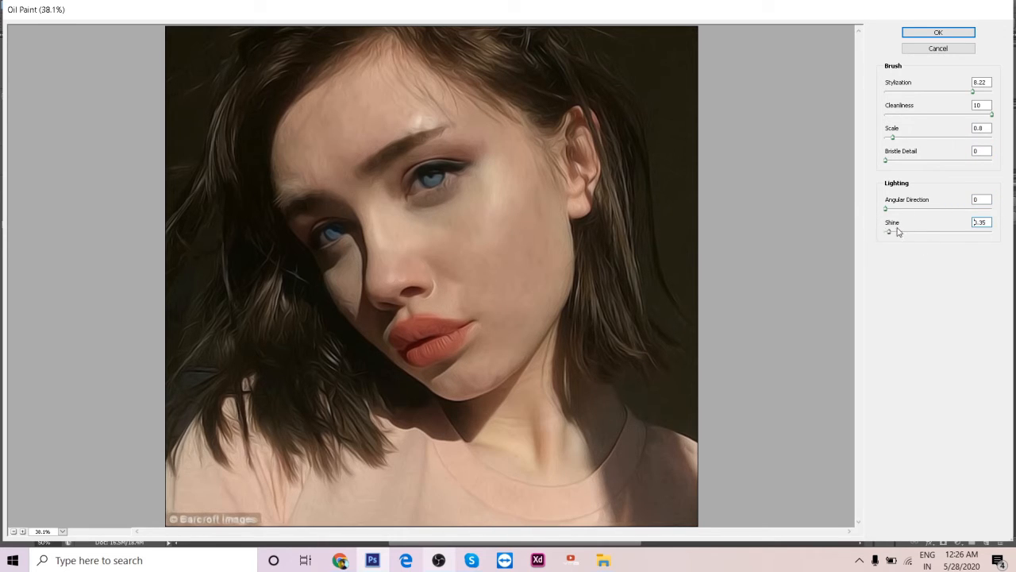
left_click_drag(969, 96, 982, 95)
key("Return")
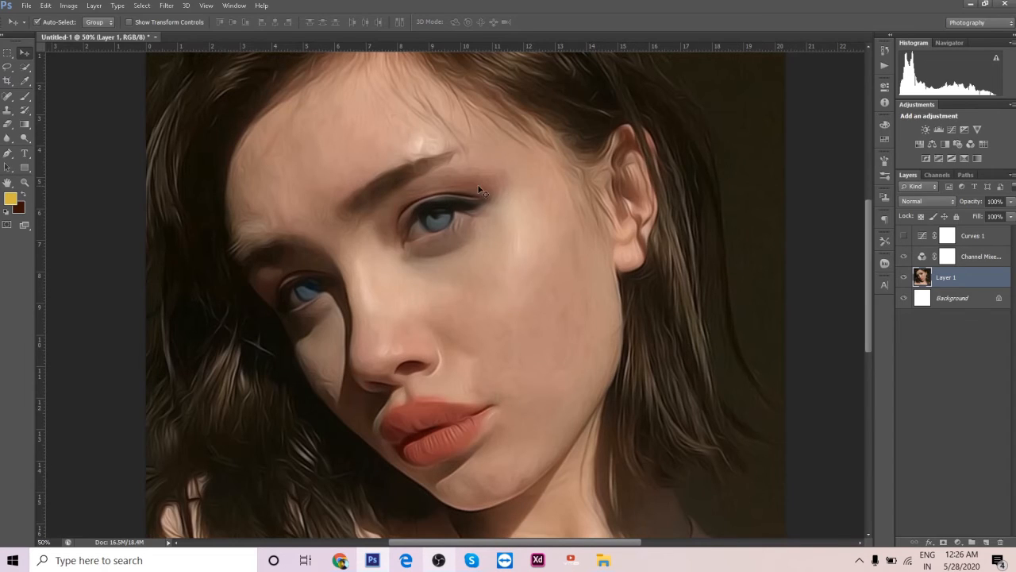
Step: Apply the Oil Paint filter to Layer 1 a second time with Stylization at 10
left_click_drag(478, 186, 481, 219)
key("ctrl+minus")
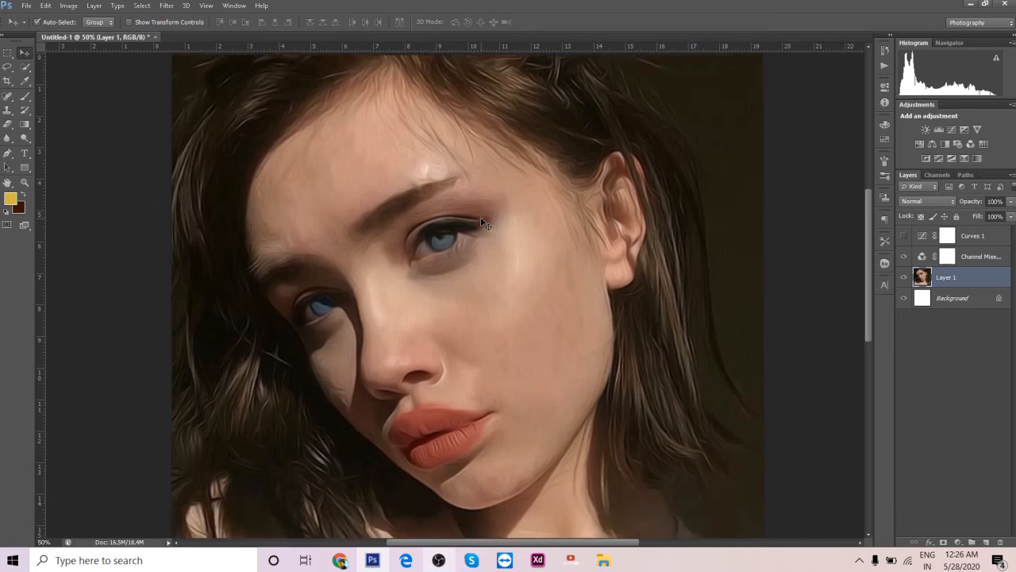
left_click(142, 6)
mouse_move(164, 6)
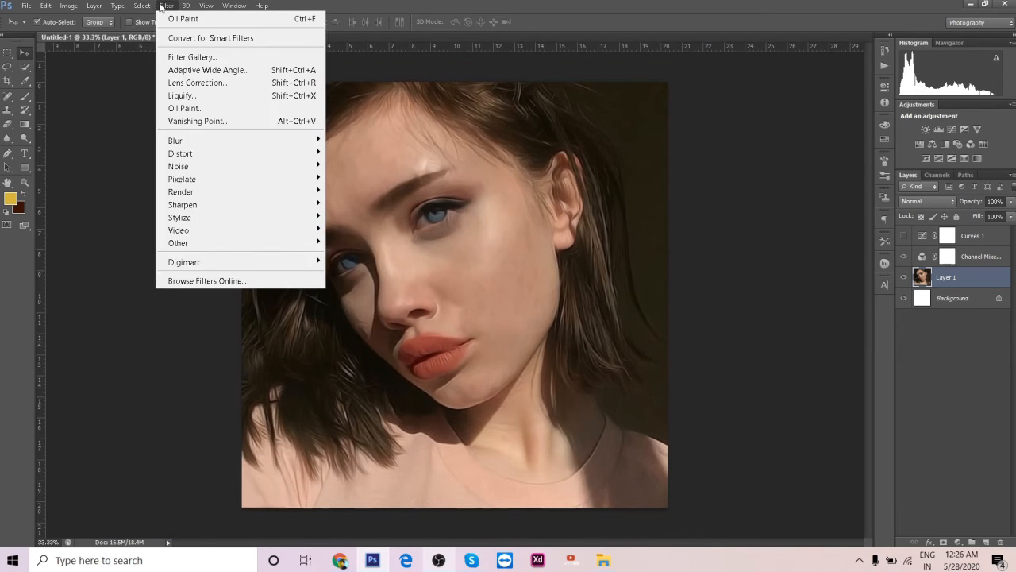
left_click(191, 108)
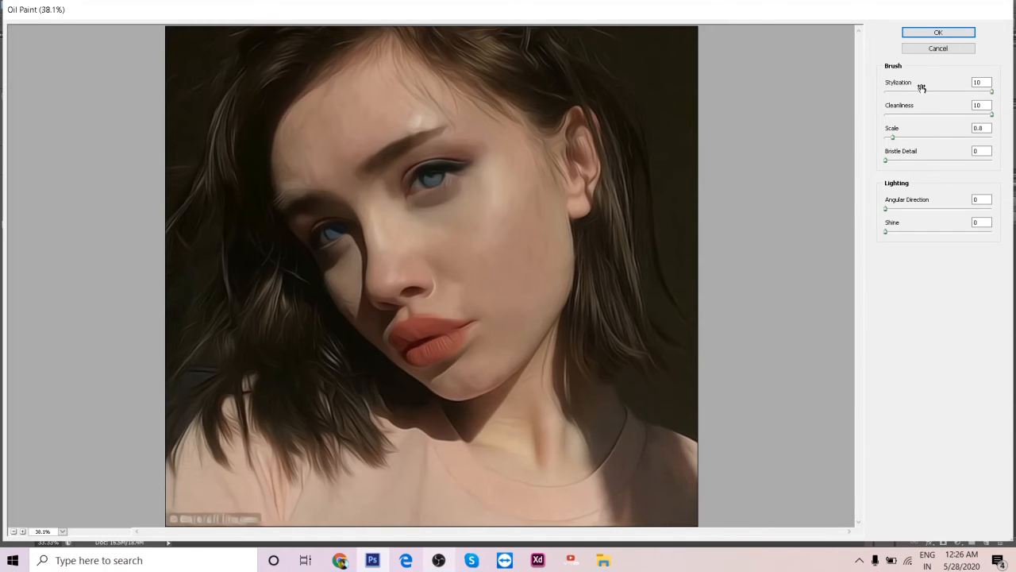
left_click(925, 92)
left_click_drag(986, 94, 1006, 92)
left_click(929, 35)
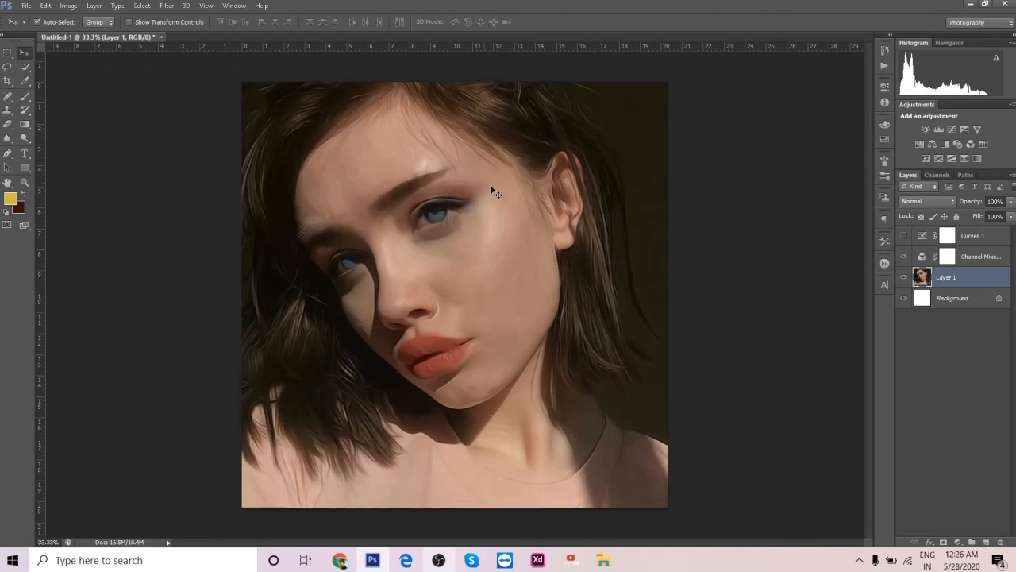
Step: Open the Filter Gallery for Layer 1, preview the whole portrait at 33.3% and choose the artistic Paint Daubs effect
left_click(141, 6)
mouse_move(166, 6)
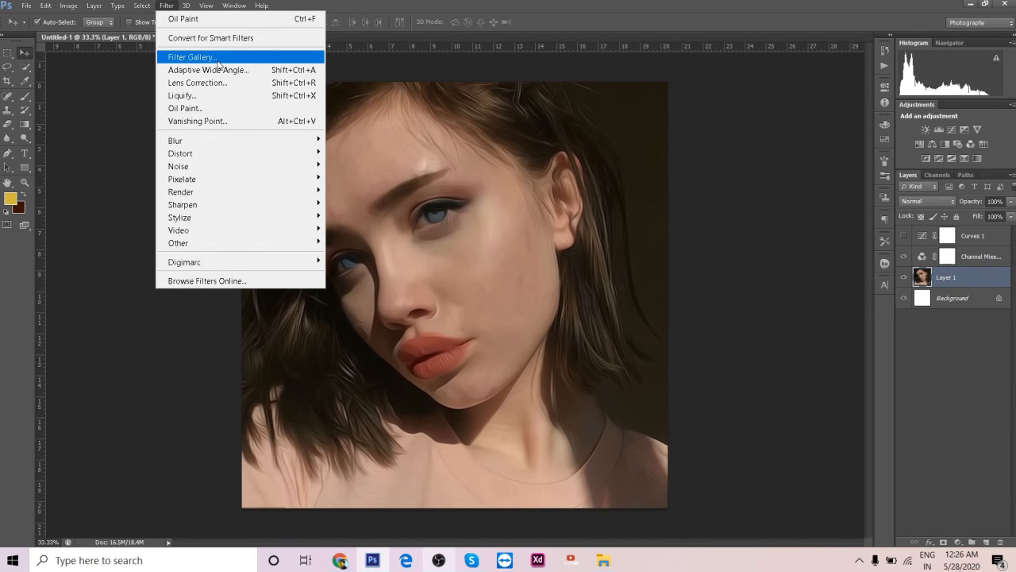
left_click(384, 129)
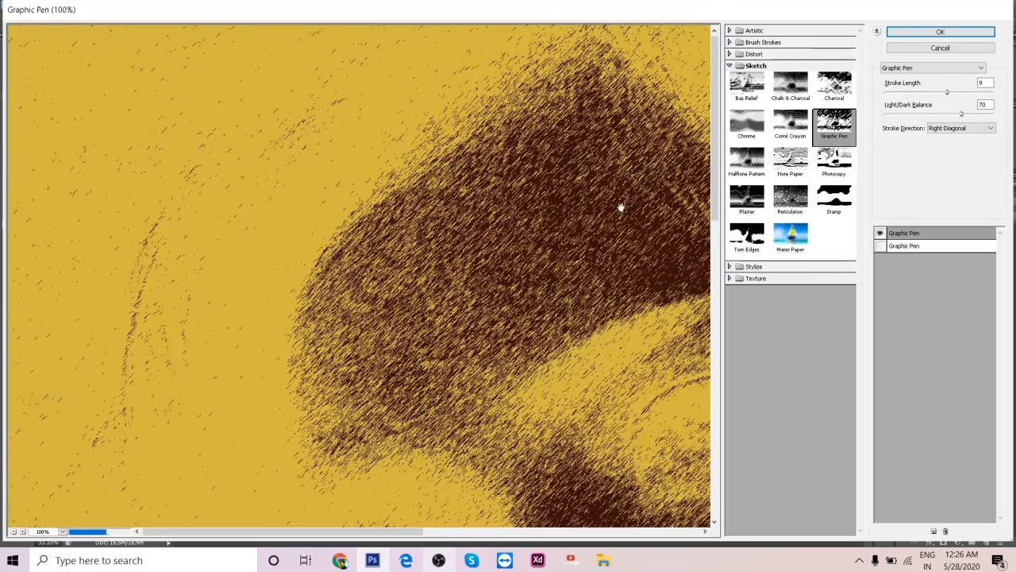
left_click_drag(585, 245, 540, 223)
key("ctrl+minus")
key("ctrl+minus")
key("ctrl+minus")
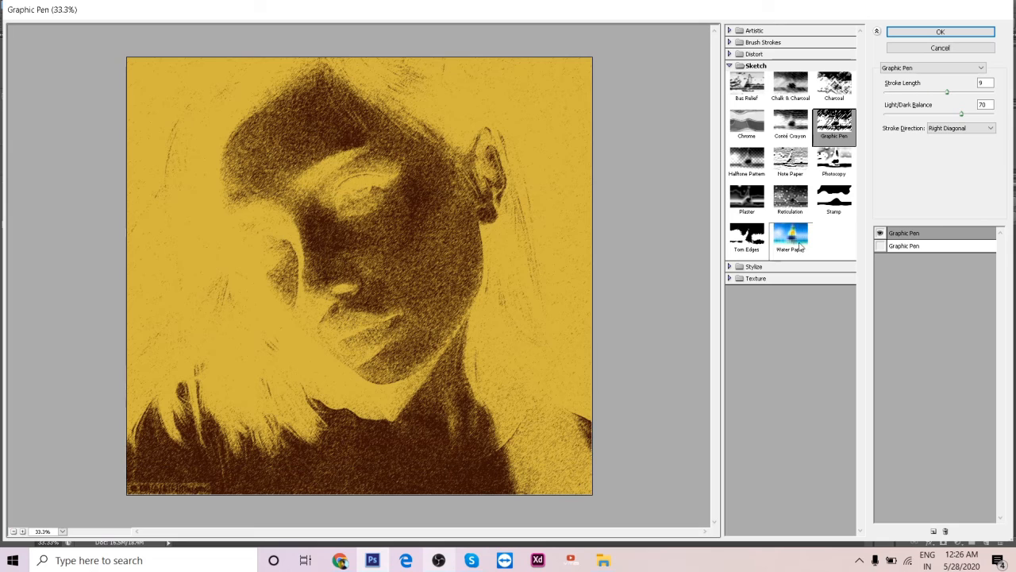
left_click(729, 267)
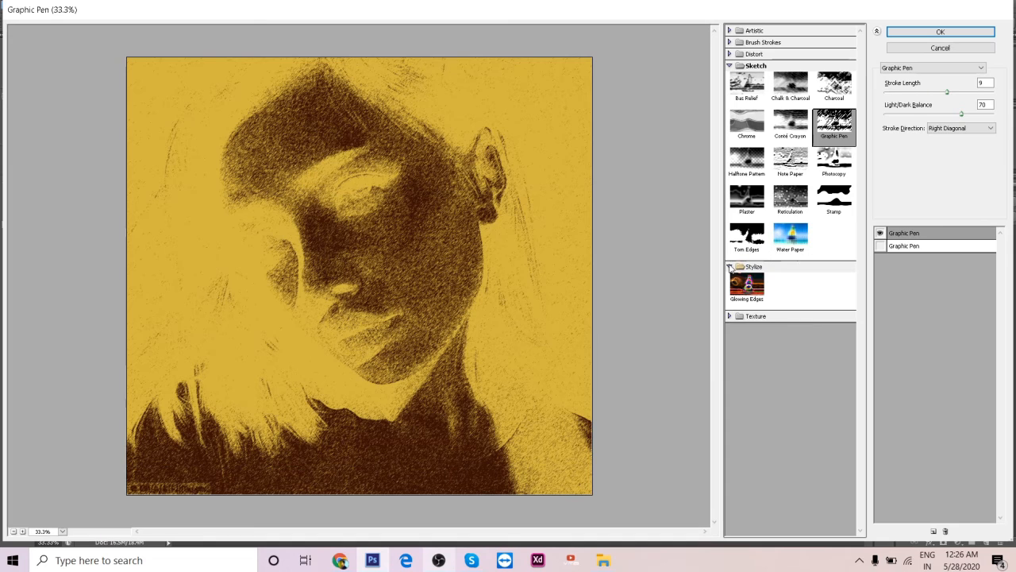
left_click(730, 54)
left_click(729, 43)
left_click(728, 31)
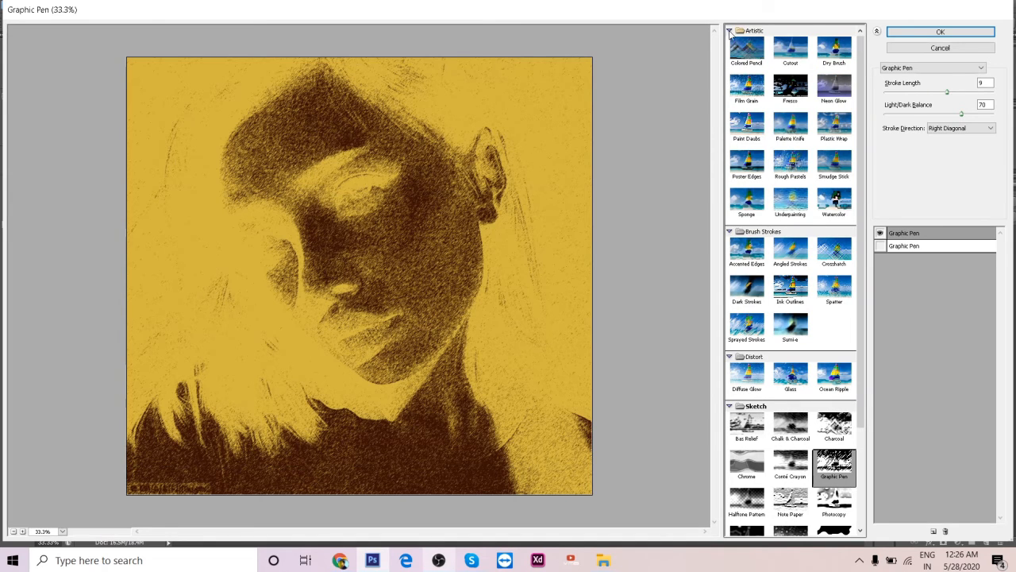
left_click(746, 125)
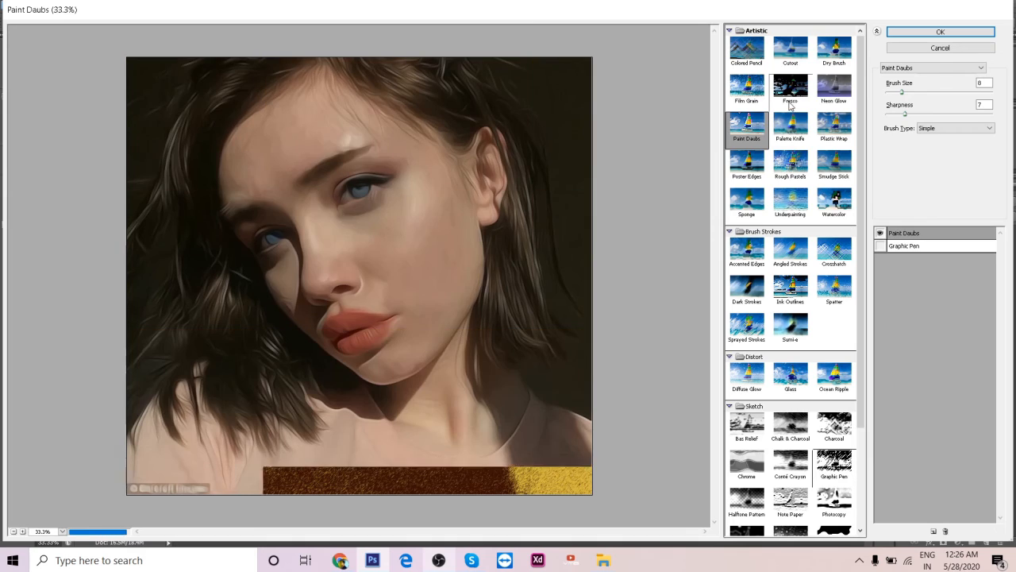
Step: Set the Paint Daubs Brush Size to 7 and Sharpness to 40
left_click(917, 92)
left_click_drag(918, 93, 939, 93)
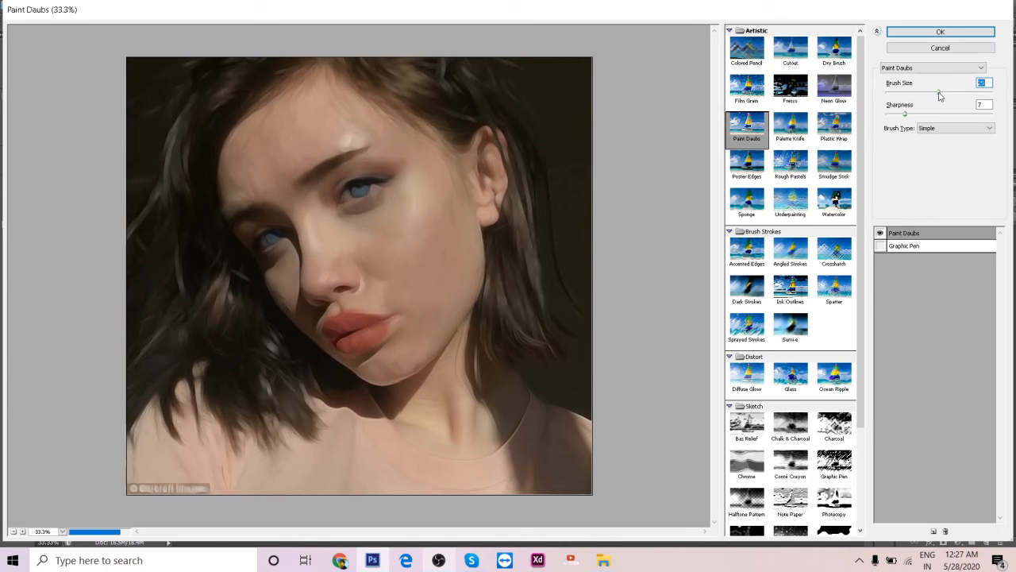
mouse_move(939, 93)
left_mouse_down()
mouse_move(895, 116)
mouse_move(1003, 107)
left_mouse_up()
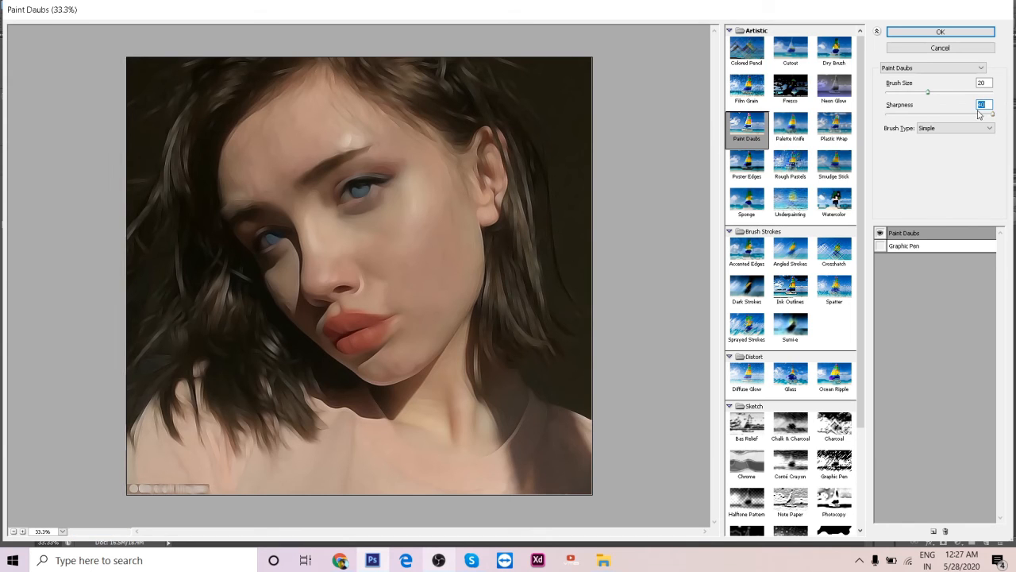
left_click_drag(927, 93, 893, 93)
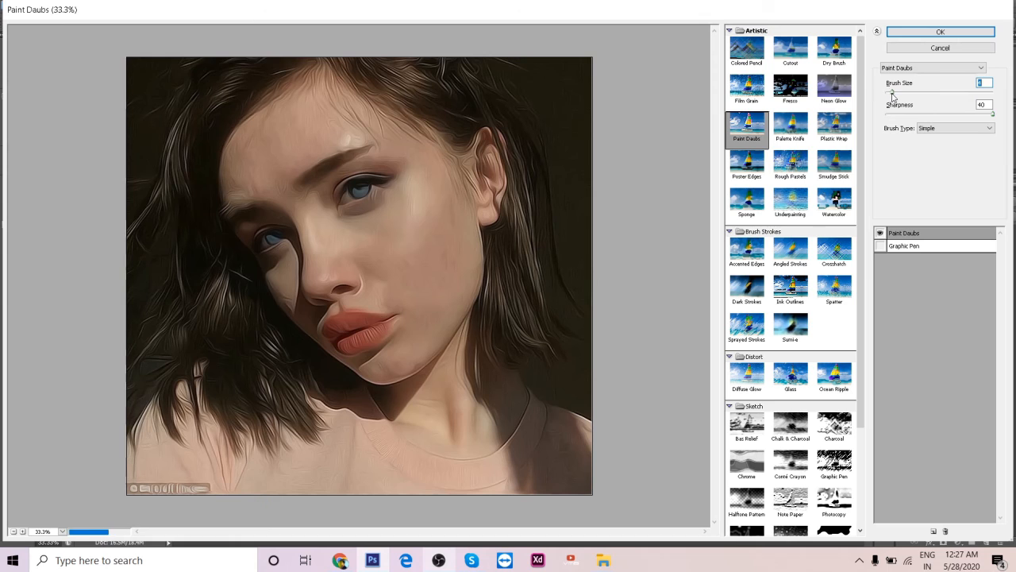
left_click_drag(893, 94, 899, 94)
left_click(905, 73)
left_click(906, 73)
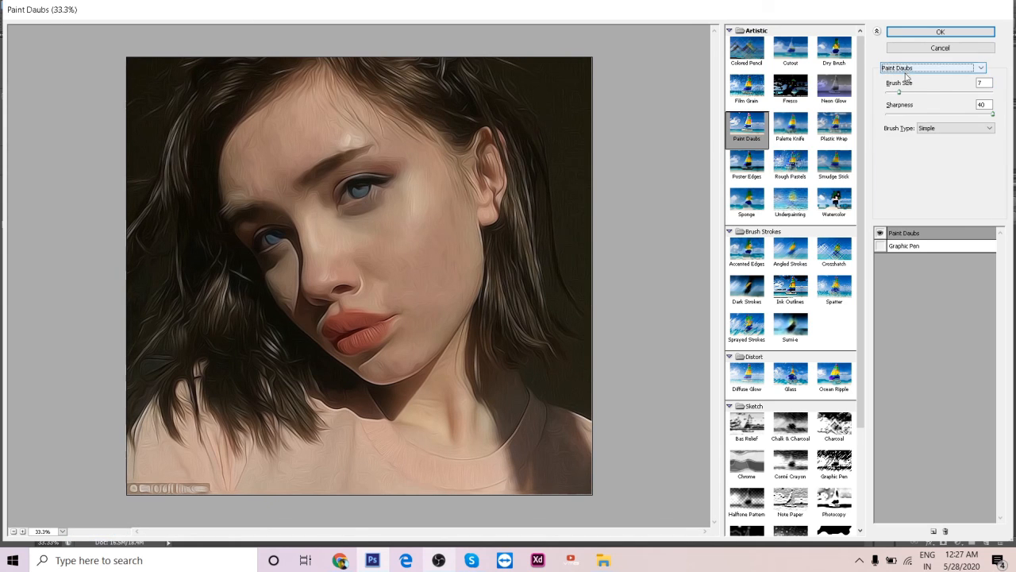
Step: Compare the Light Rough, Dark Rough, Wide Blurry and Sparkle brush types and apply Paint Daubs with Wide Blurry
left_click(926, 128)
left_click(936, 144)
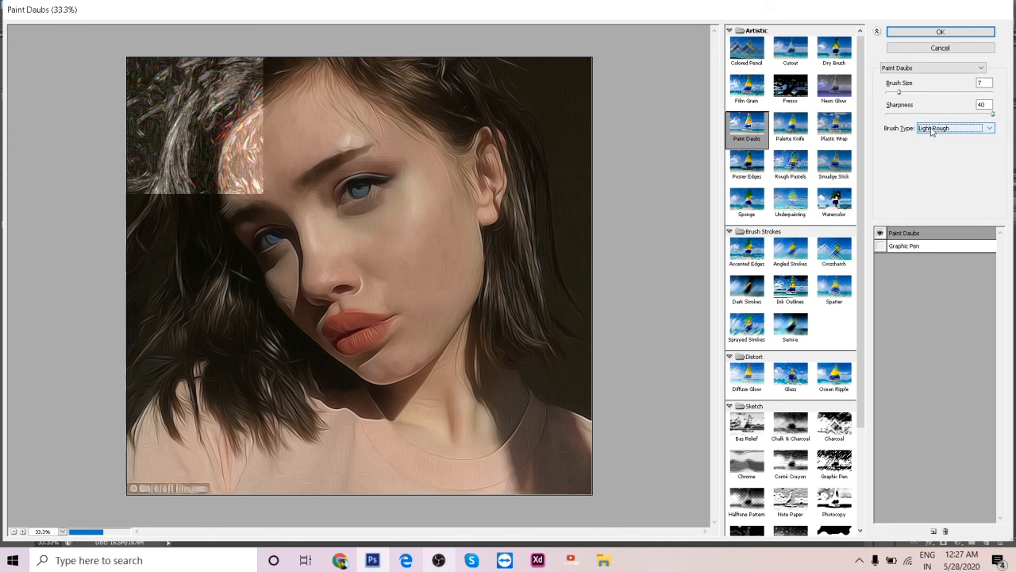
left_click(933, 129)
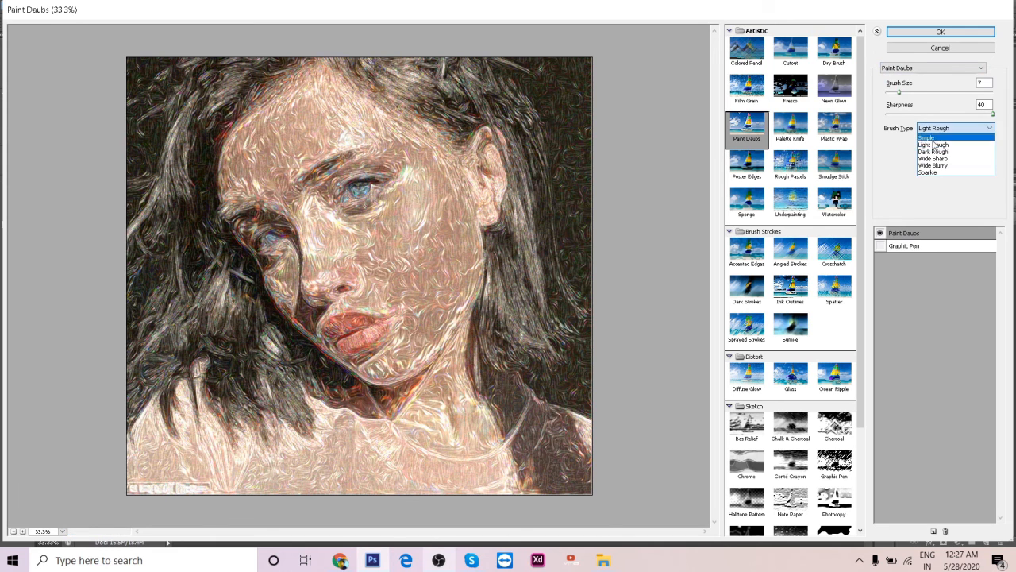
left_click(933, 151)
left_click(940, 129)
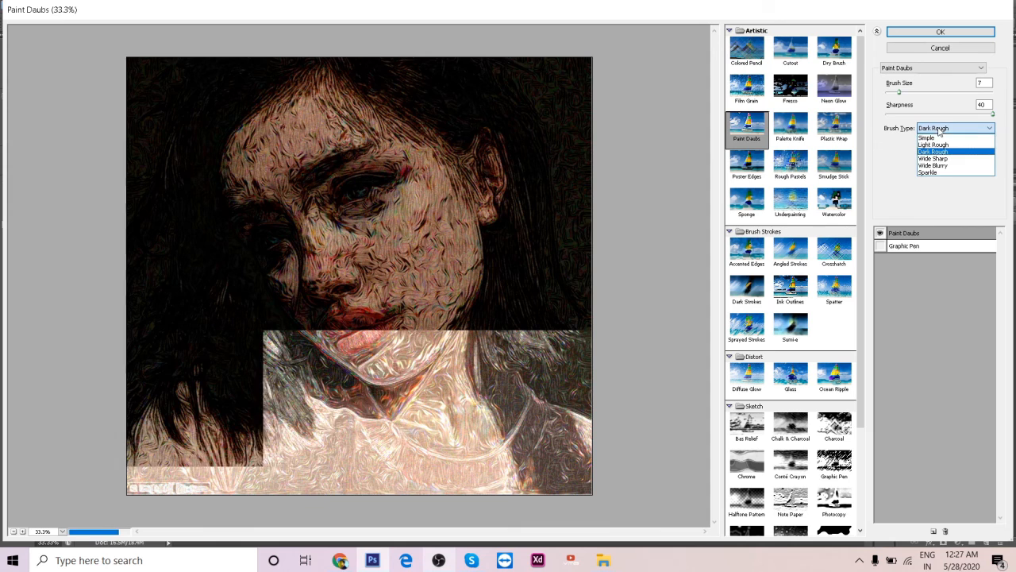
left_click(933, 165)
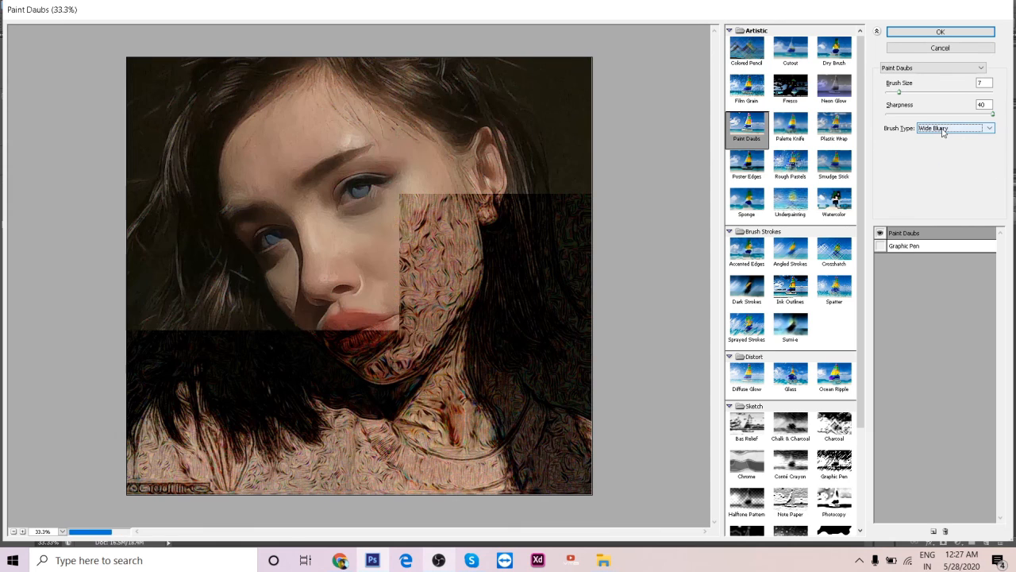
left_click(943, 131)
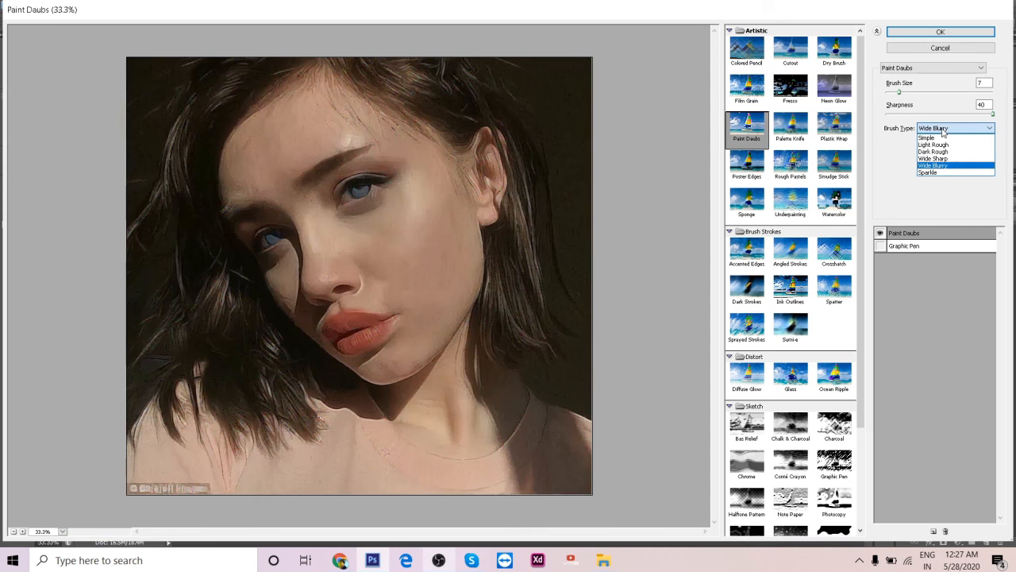
left_click(942, 172)
left_click(939, 131)
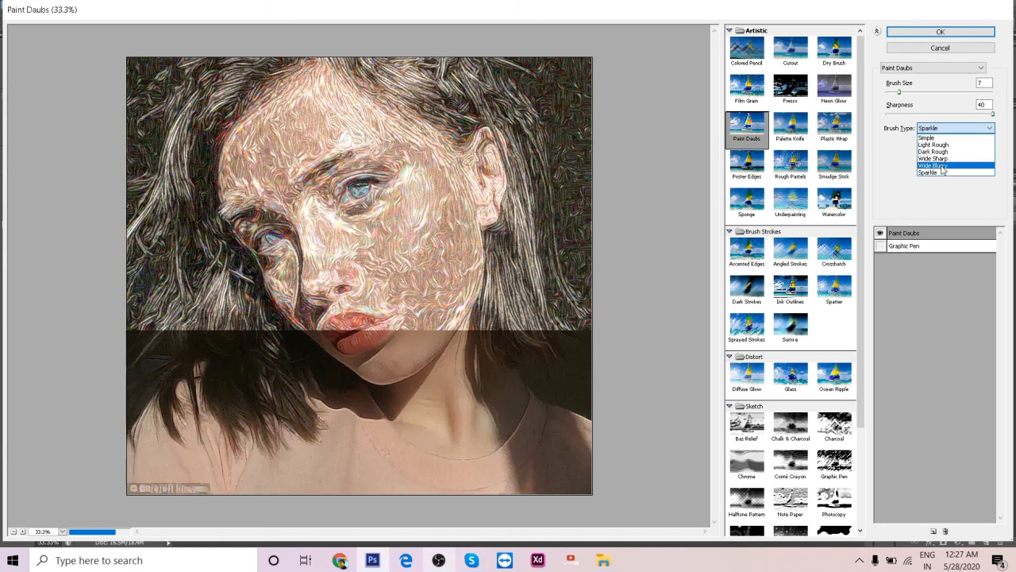
left_click(941, 167)
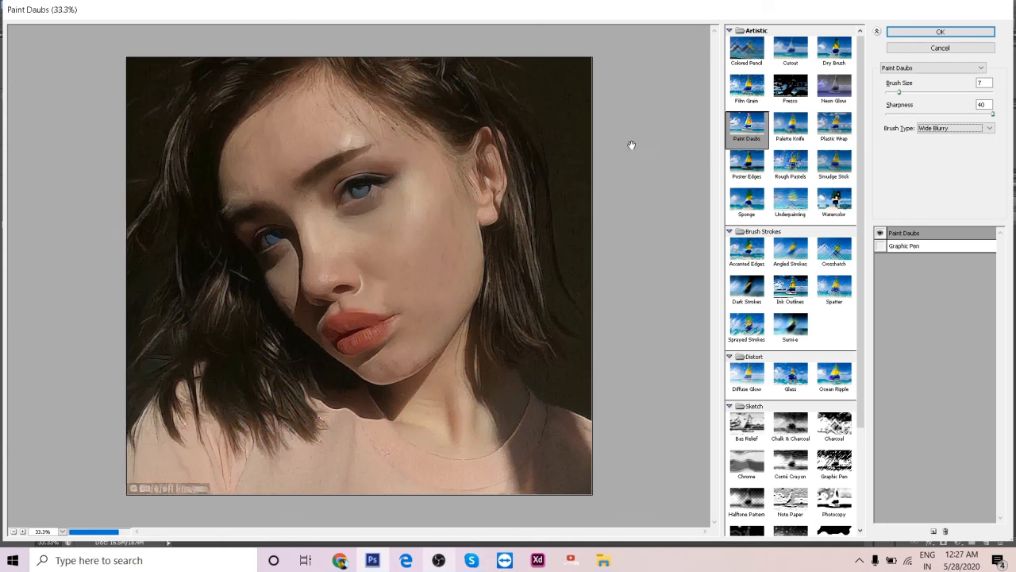
left_click(940, 32)
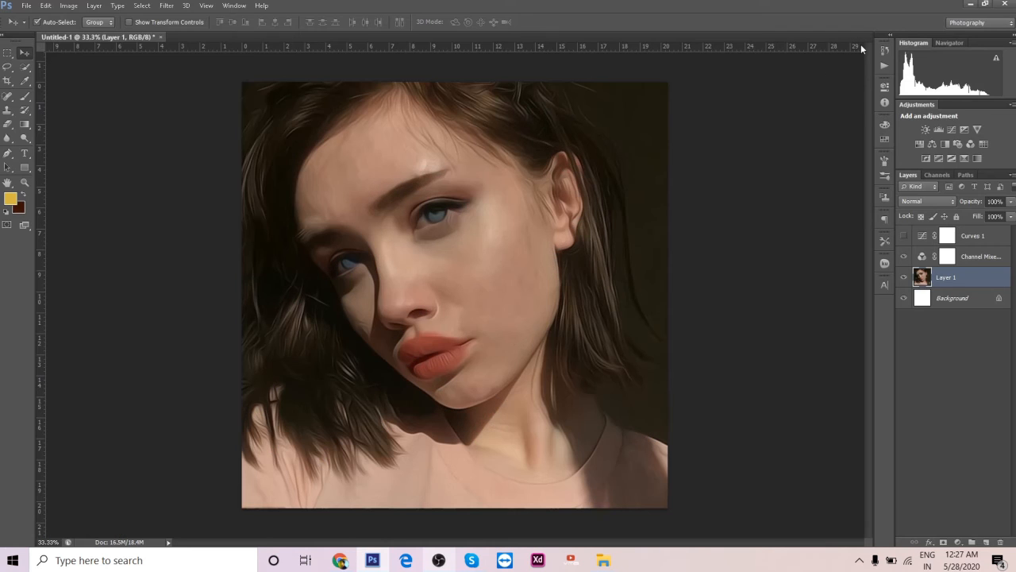